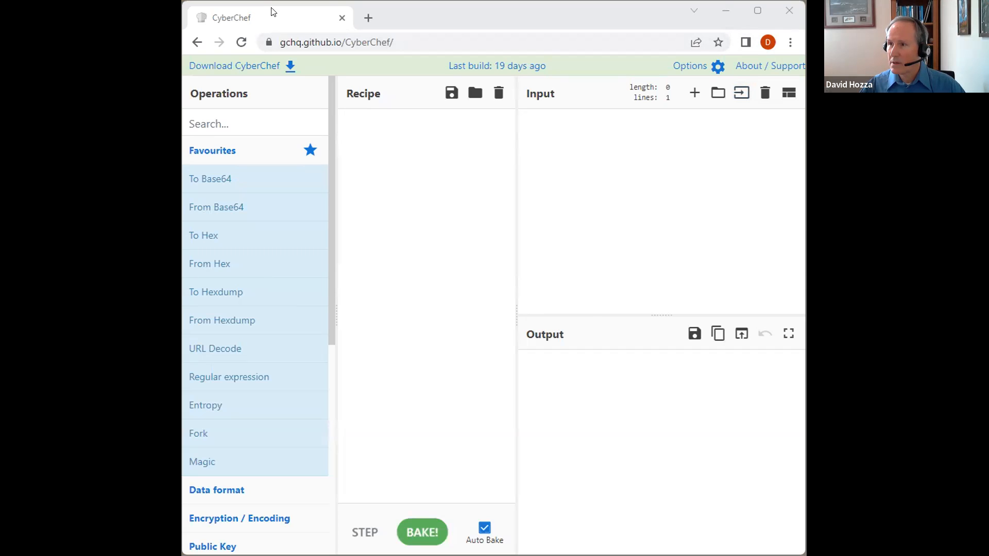
- Maximize the browser window and look through the operation categories, including the algorithms under Hashing
{"action": "left_click", "coordinate": [754, 10]}
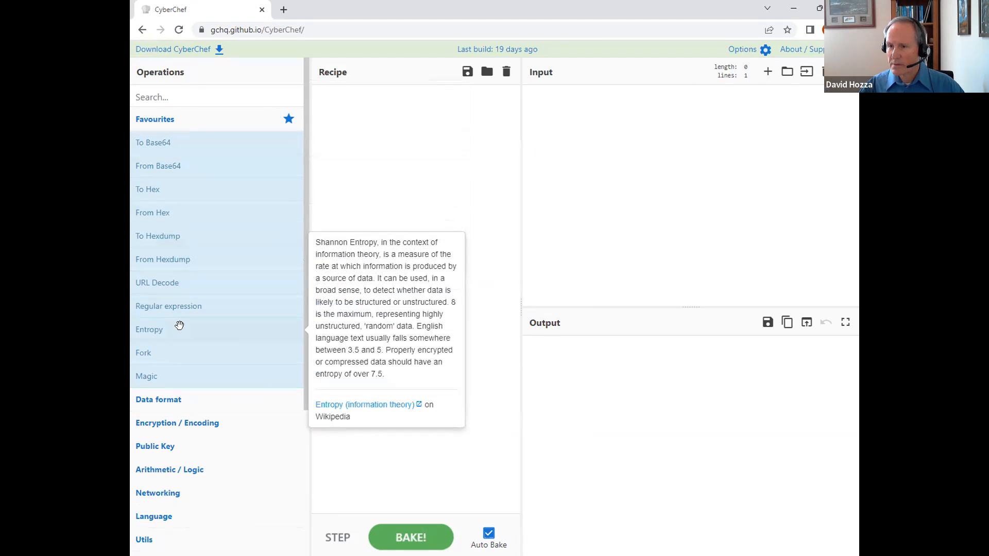
{"action": "scroll", "coordinate": [180, 327], "scroll_direction": "down", "scroll_amount": 2}
{"action": "scroll", "coordinate": [182, 327], "scroll_direction": "up", "scroll_amount": 1}
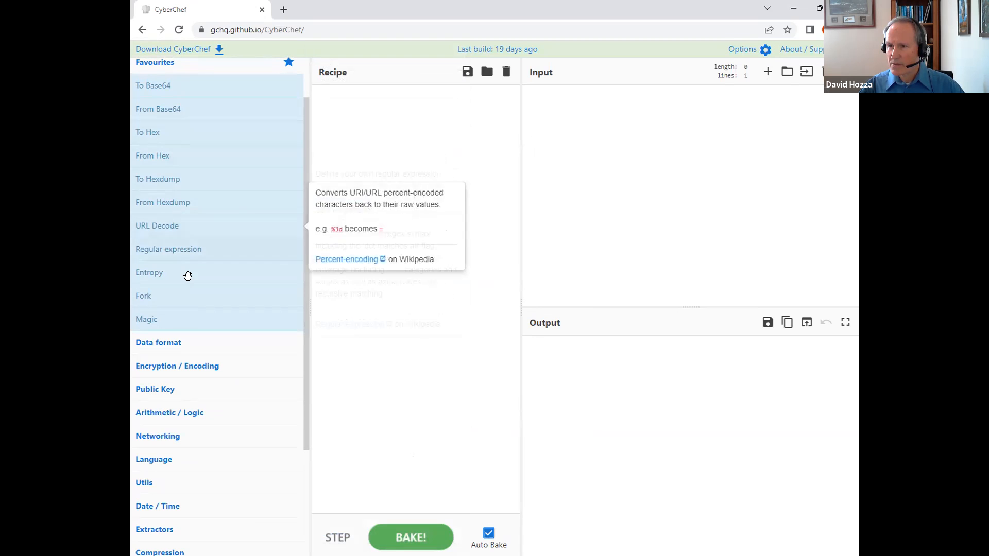
{"action": "scroll", "coordinate": [183, 278], "scroll_direction": "down", "scroll_amount": 2}
{"action": "scroll", "coordinate": [184, 281], "scroll_direction": "down", "scroll_amount": 1}
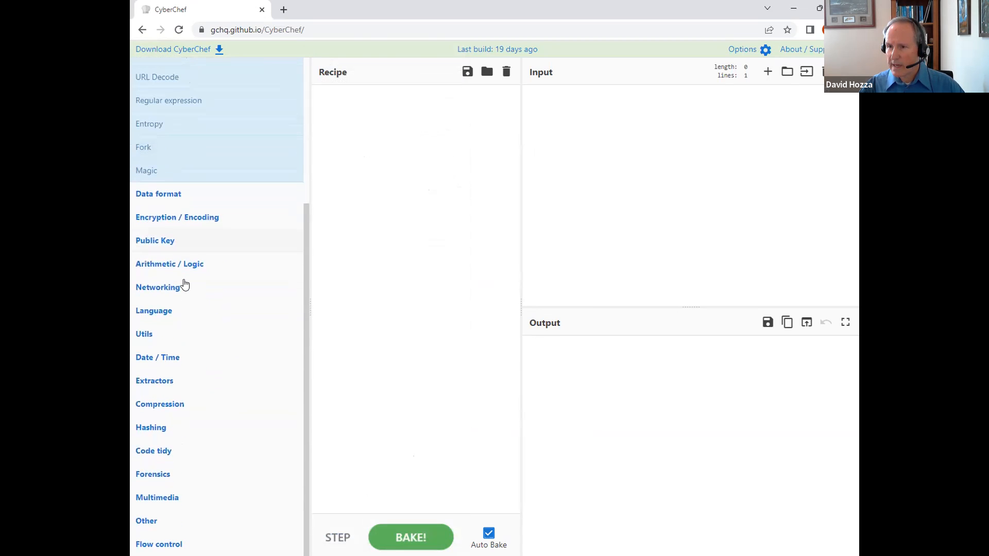
{"action": "left_click", "coordinate": [173, 427]}
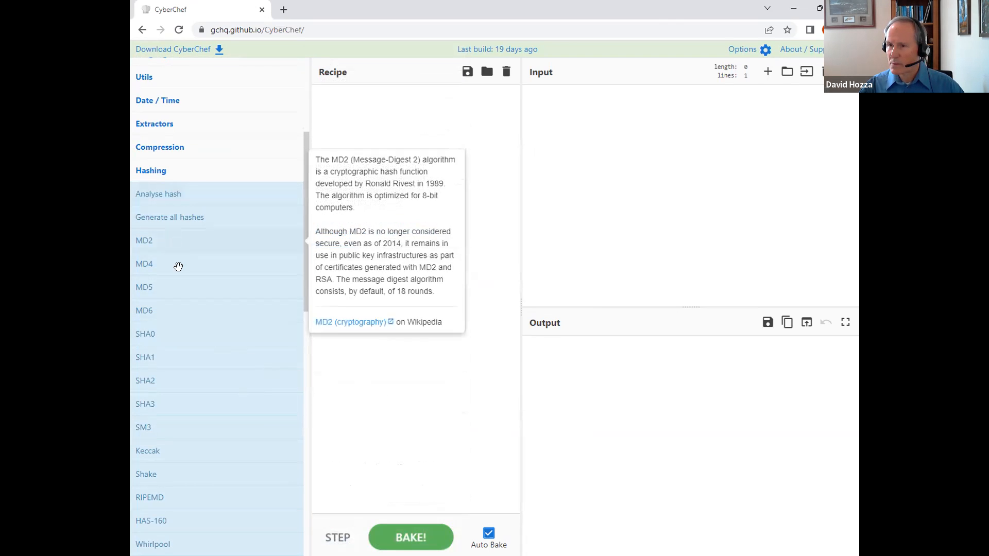
{"action": "scroll", "coordinate": [170, 347], "scroll_direction": "up", "scroll_amount": 5}
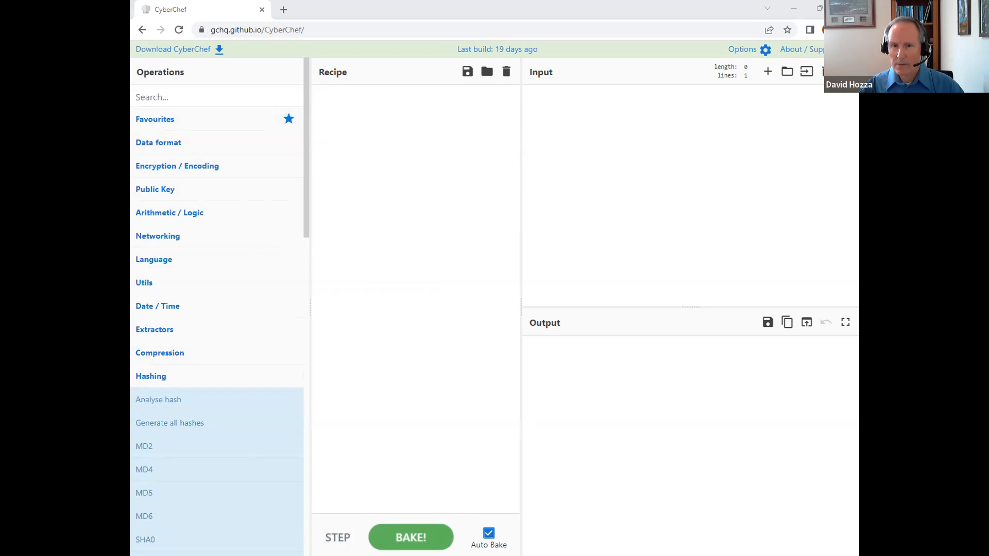
- Open CyberChef in a second browser tab and select its page address, gchq.github.io/CyberChef/
{"action": "left_click", "coordinate": [482, 125]}
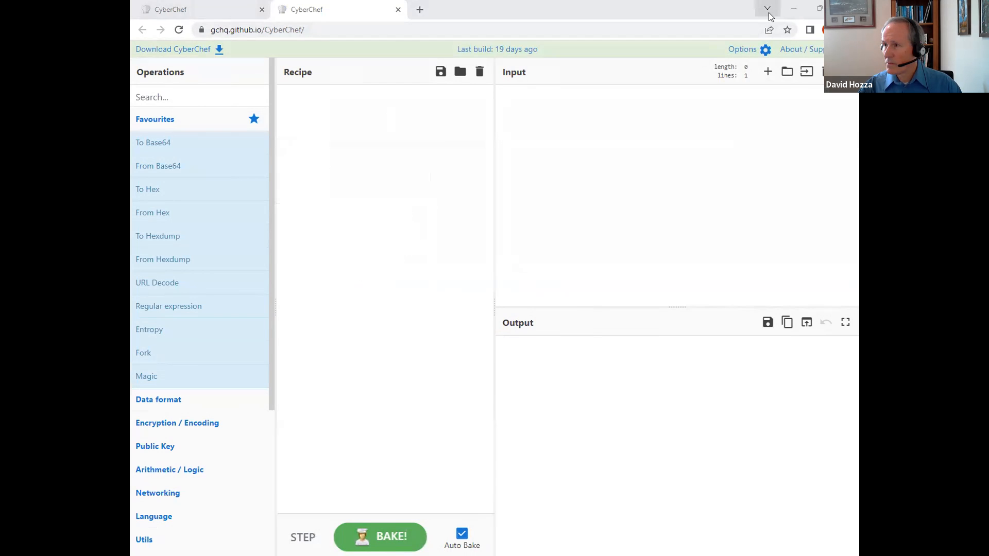
{"action": "left_click_drag", "start_coordinate": [404, 42], "coordinate": [253, 43]}
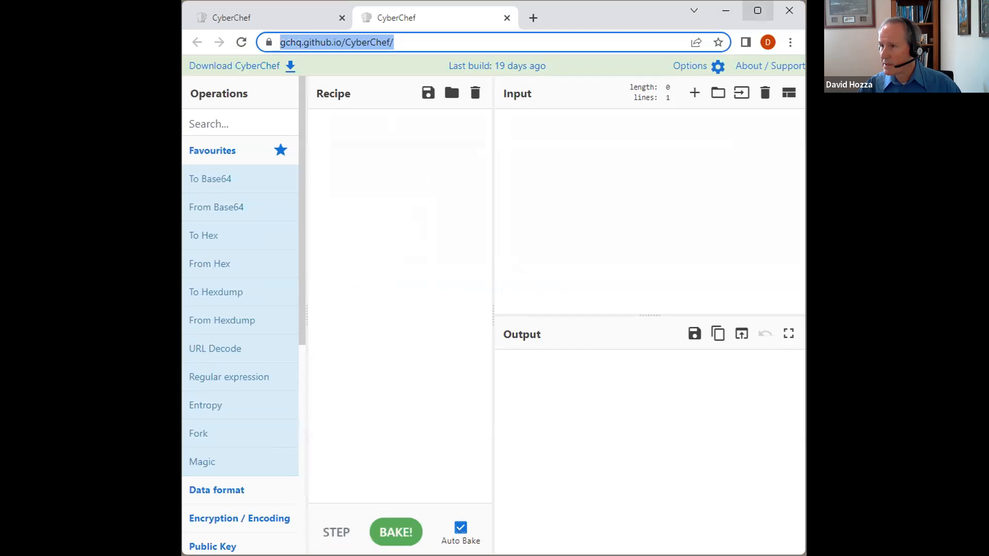
{"action": "left_click", "coordinate": [757, 10]}
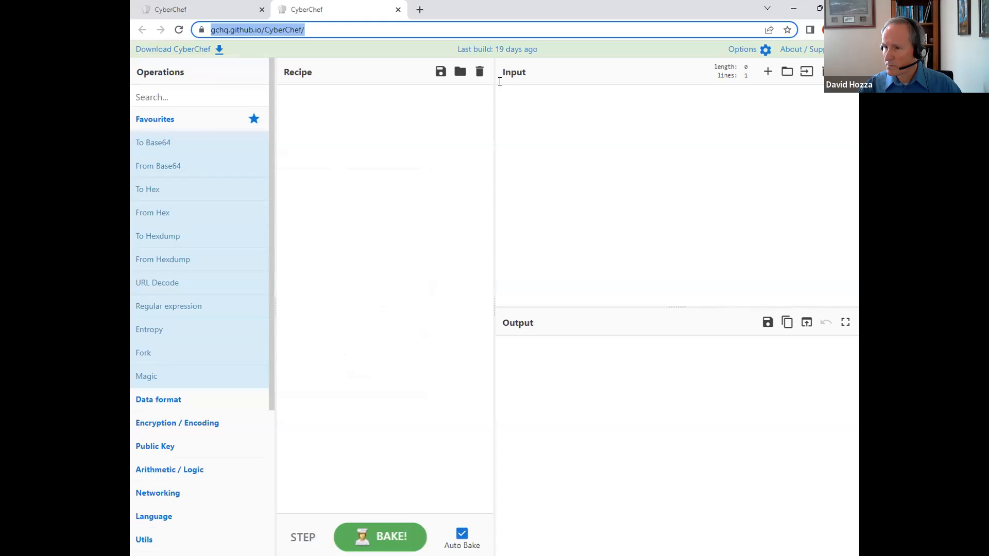
{"action": "key", "text": "alt+Tab"}
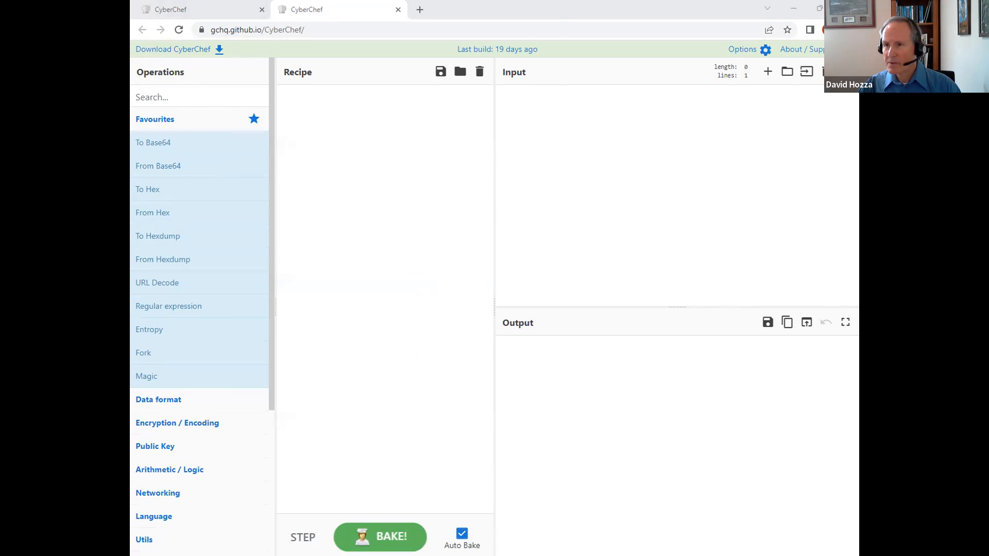
- Search the operations for "pgp" and add Generate PGP Key Pair to the recipe
{"action": "left_click", "coordinate": [145, 97]}
{"action": "type", "text": "pgp"}
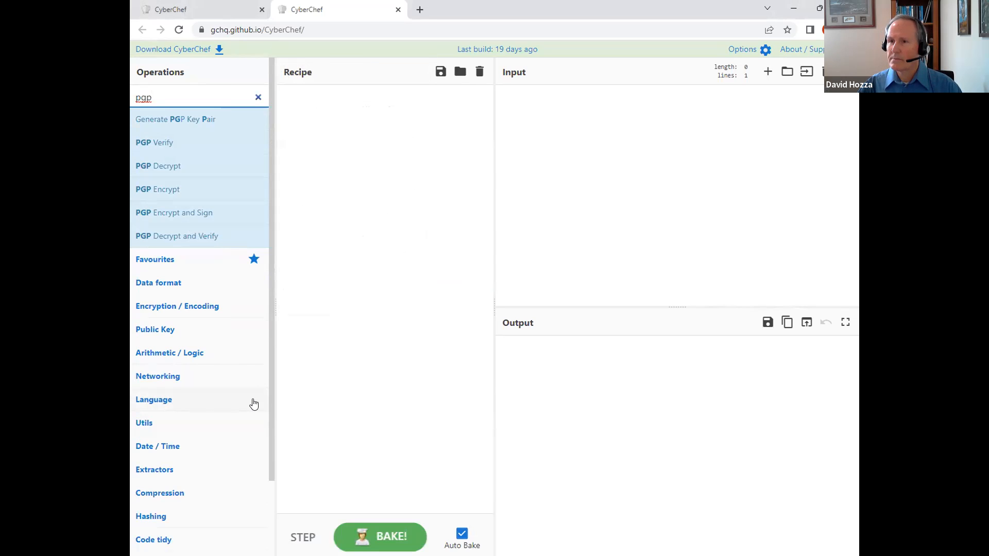
{"action": "left_click", "coordinate": [155, 120]}
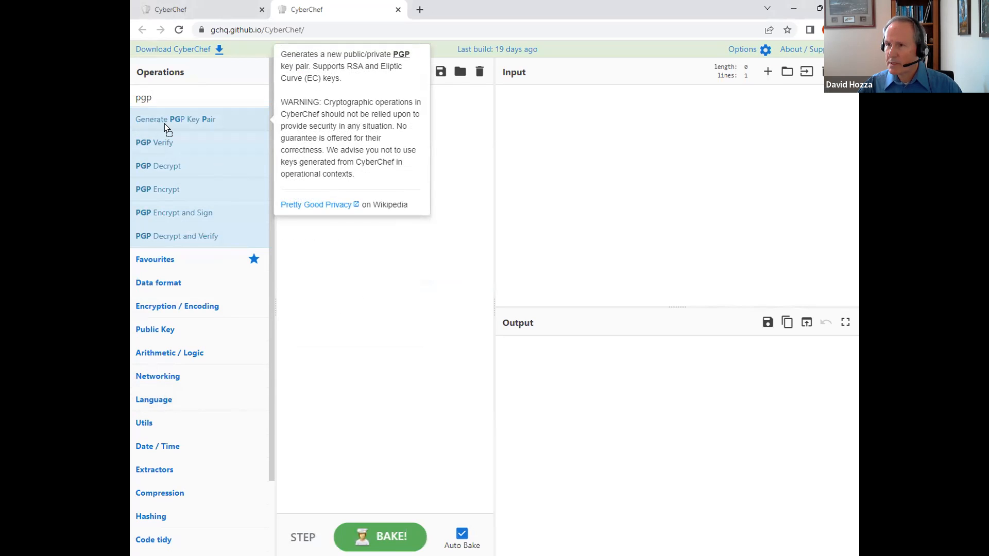
{"action": "left_click_drag", "start_coordinate": [316, 125], "coordinate": [314, 120]}
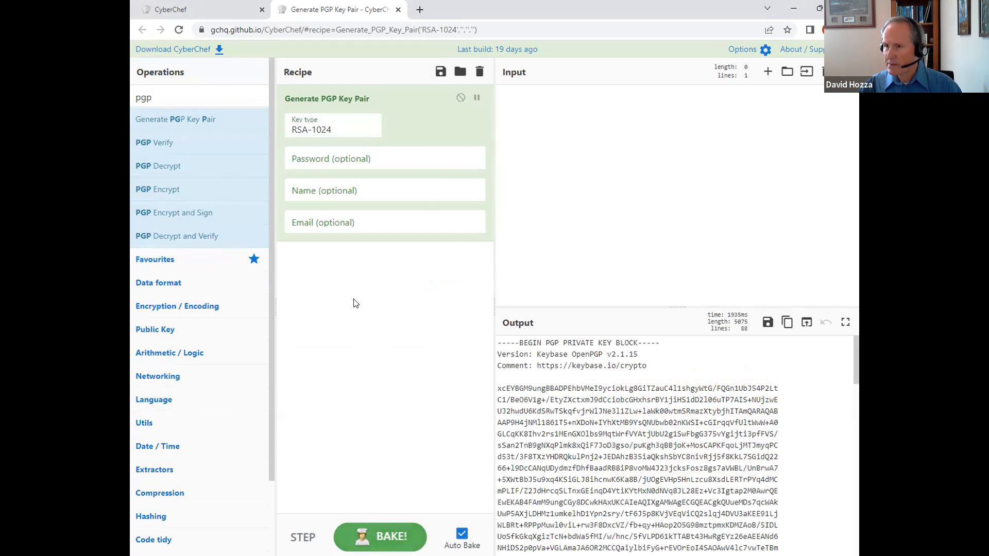
- Save the generated key pair as "instructor keys confidential.txt" and open the downloaded file
{"action": "mouse_move", "coordinate": [193, 143]}
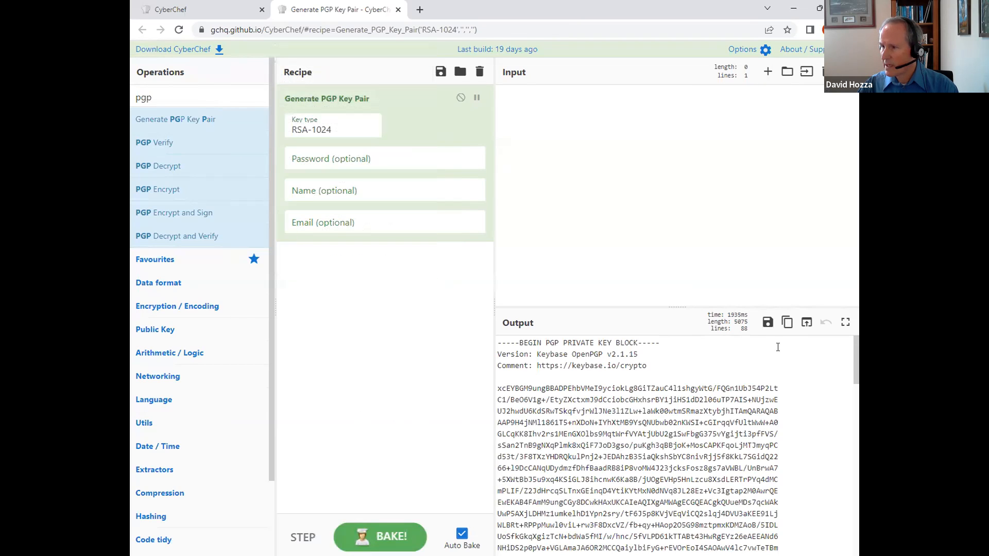
{"action": "left_click", "coordinate": [768, 322]}
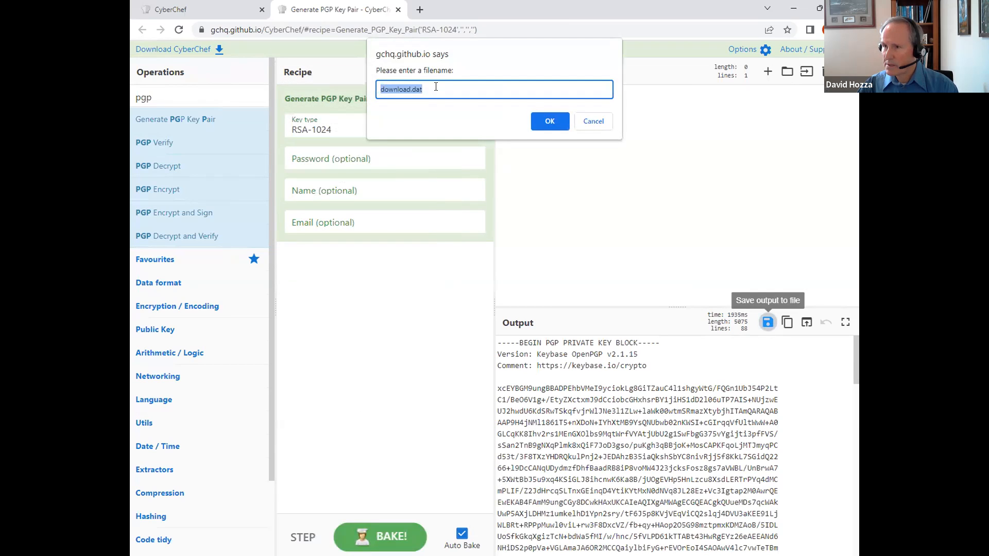
{"action": "type", "text": "instructor ke"}
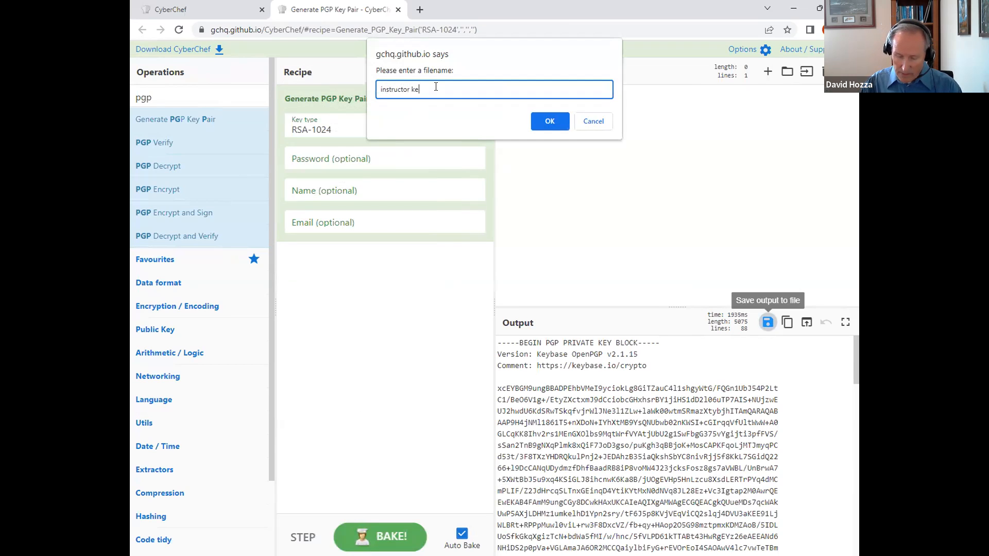
{"action": "type", "text": "ys confidential"}
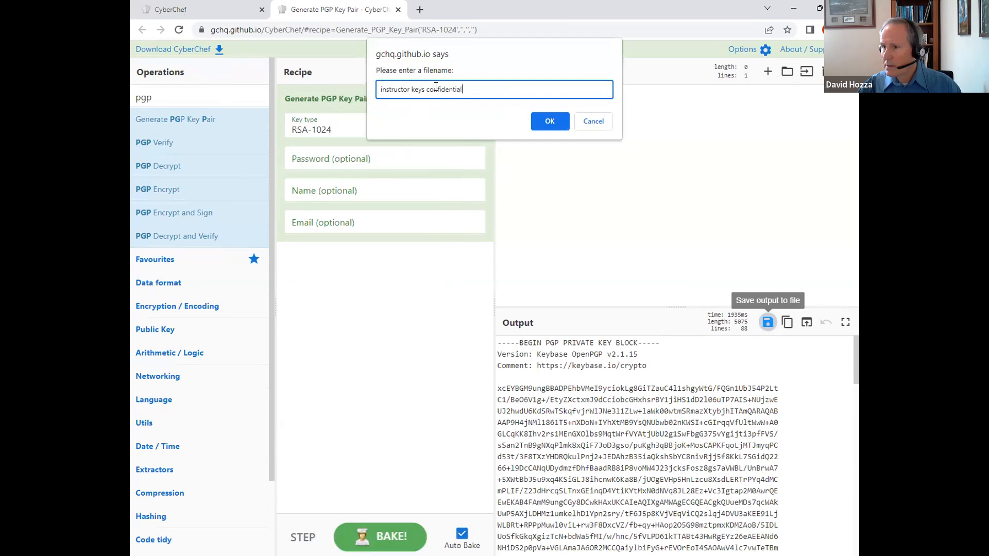
{"action": "type", "text": ".txt"}
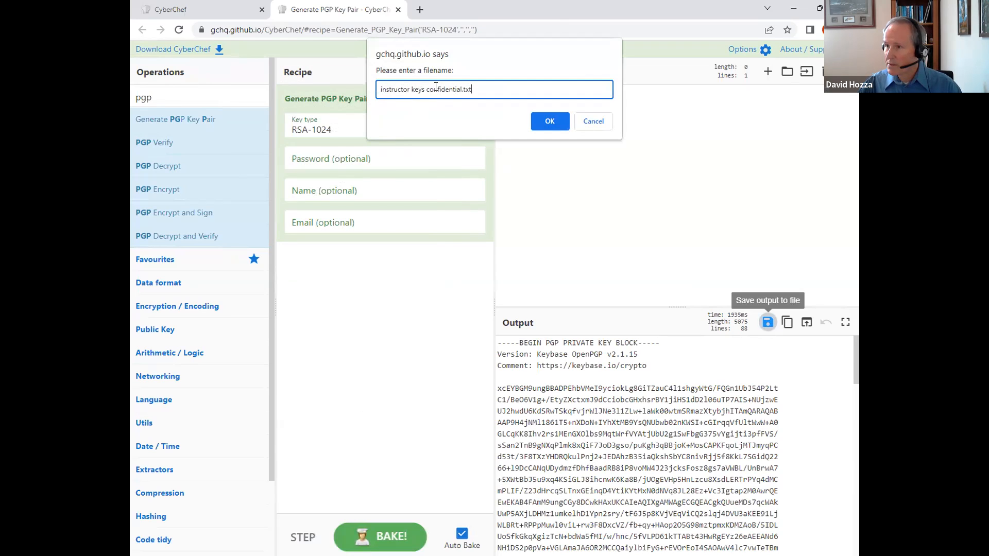
{"action": "left_click", "coordinate": [543, 121]}
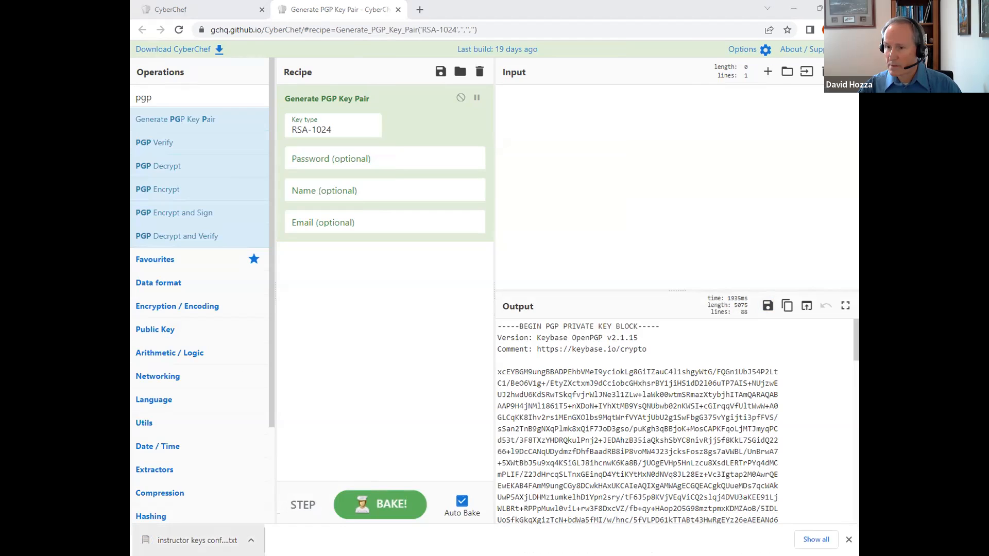
{"action": "left_click", "coordinate": [198, 540]}
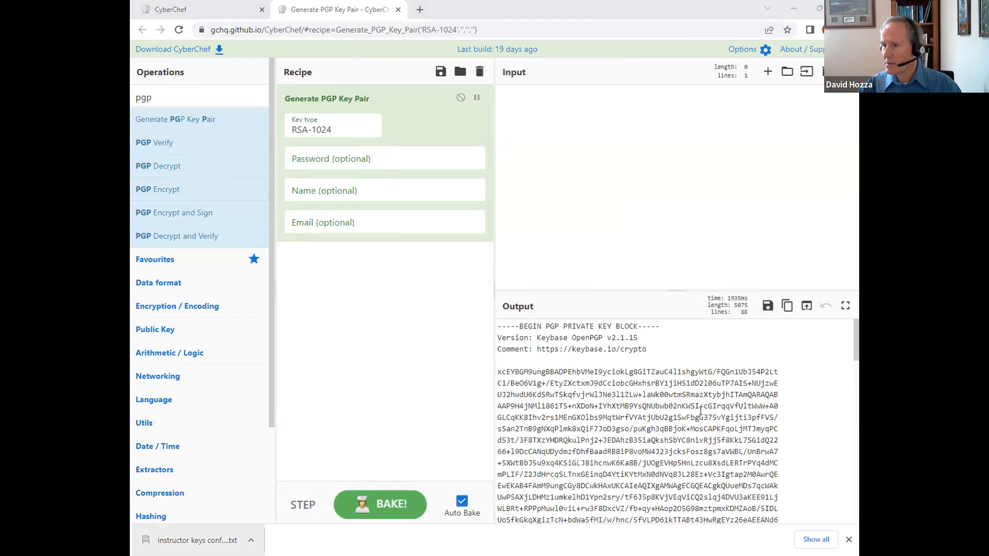
- Copy the complete PGP public key block from the end of the output and switch to the other window
{"action": "scroll", "coordinate": [613, 438], "scroll_direction": "down", "scroll_amount": 2}
{"action": "scroll", "coordinate": [586, 408], "scroll_direction": "down", "scroll_amount": 2}
{"action": "scroll", "coordinate": [586, 408], "scroll_direction": "down", "scroll_amount": 6}
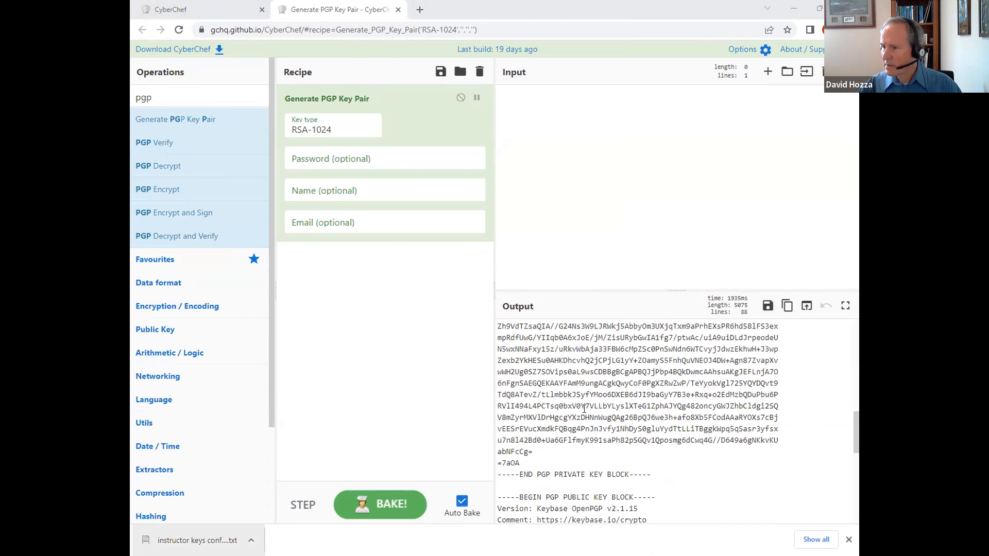
{"action": "scroll", "coordinate": [583, 408], "scroll_direction": "down", "scroll_amount": 2}
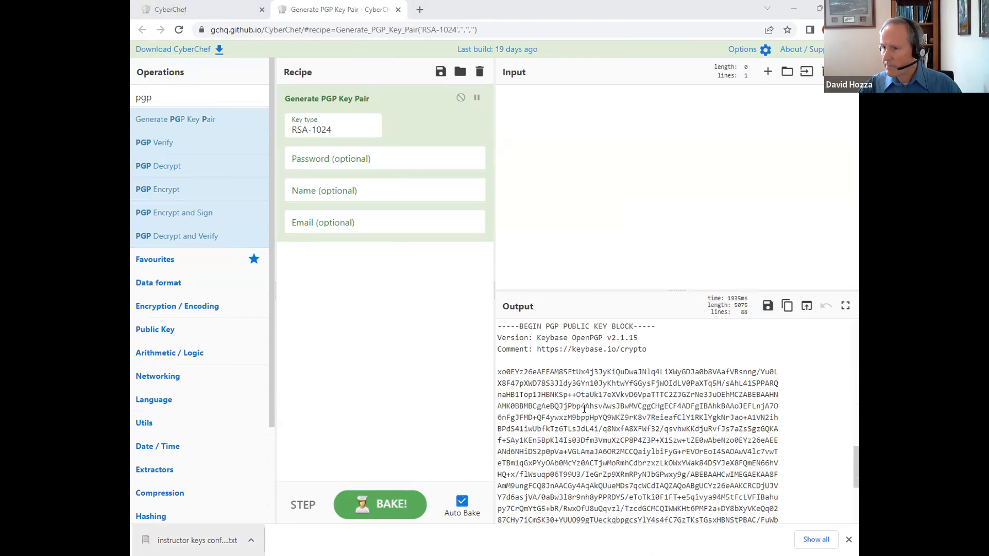
{"action": "left_click_drag", "start_coordinate": [498, 324], "coordinate": [618, 419]}
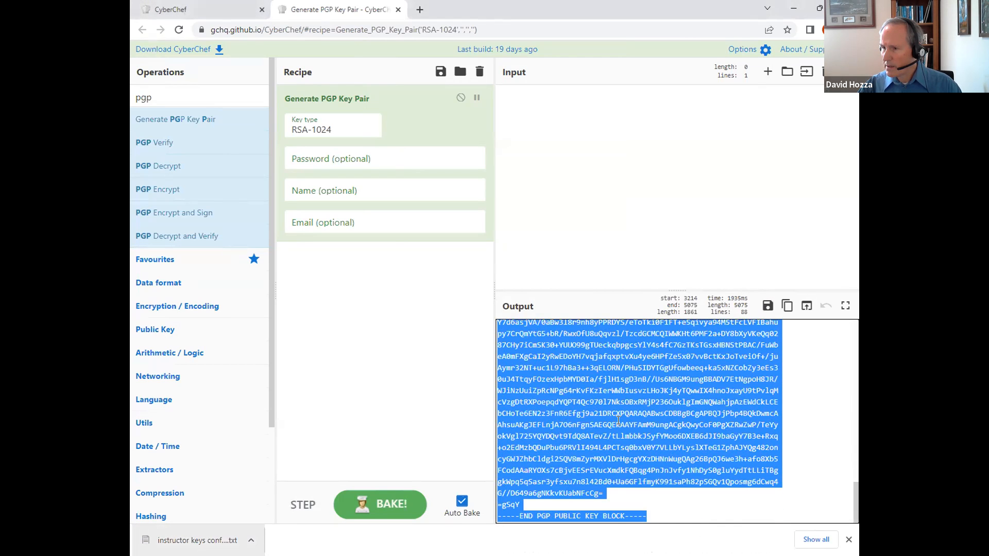
{"action": "right_click", "coordinate": [617, 420]}
{"action": "left_click", "coordinate": [445, 435]}
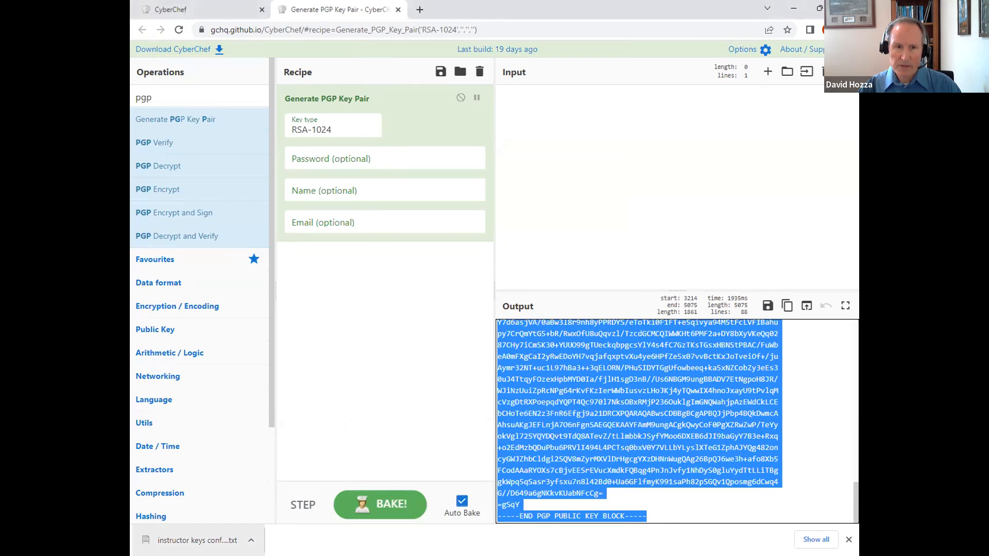
{"action": "key", "text": "alt+Tab"}
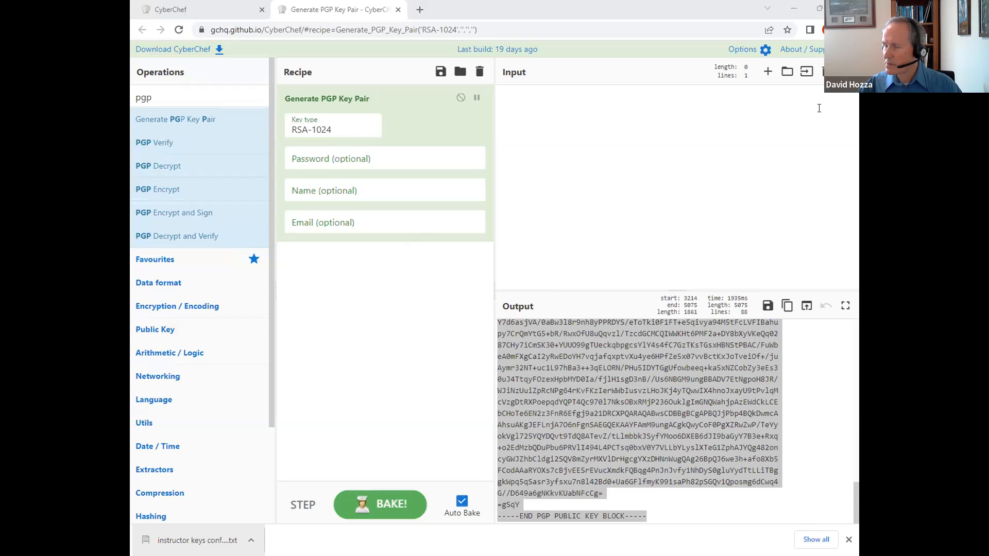
- Clear the input, output and recipe, and generate a second key pair with Generate PGP Key Pair
{"action": "left_click", "coordinate": [822, 75]}
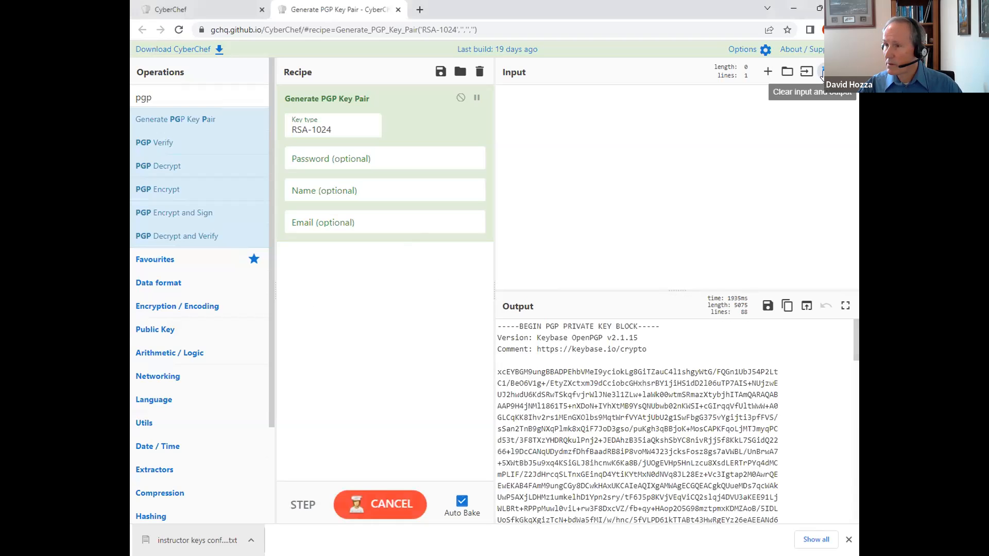
{"action": "left_click", "coordinate": [479, 71]}
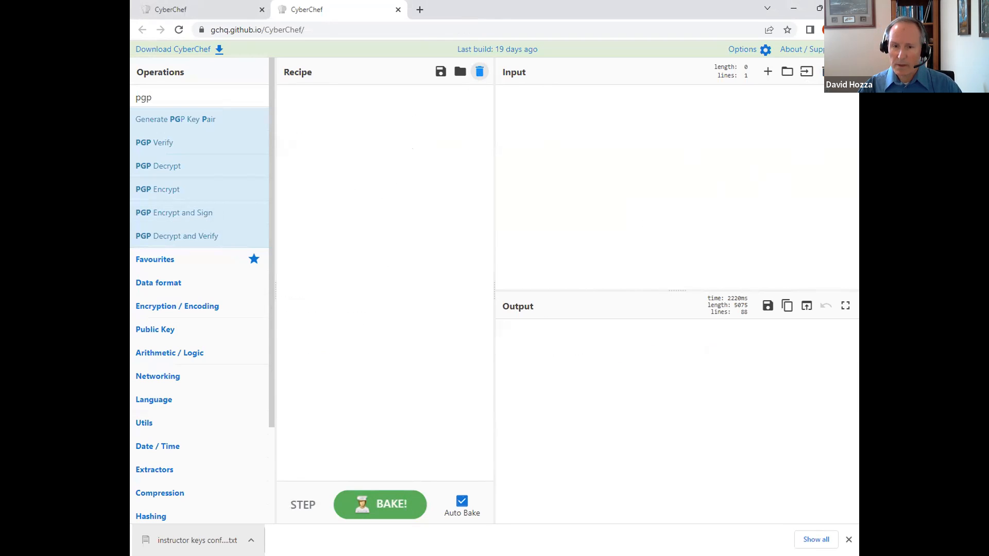
{"action": "key", "text": "alt+Tab"}
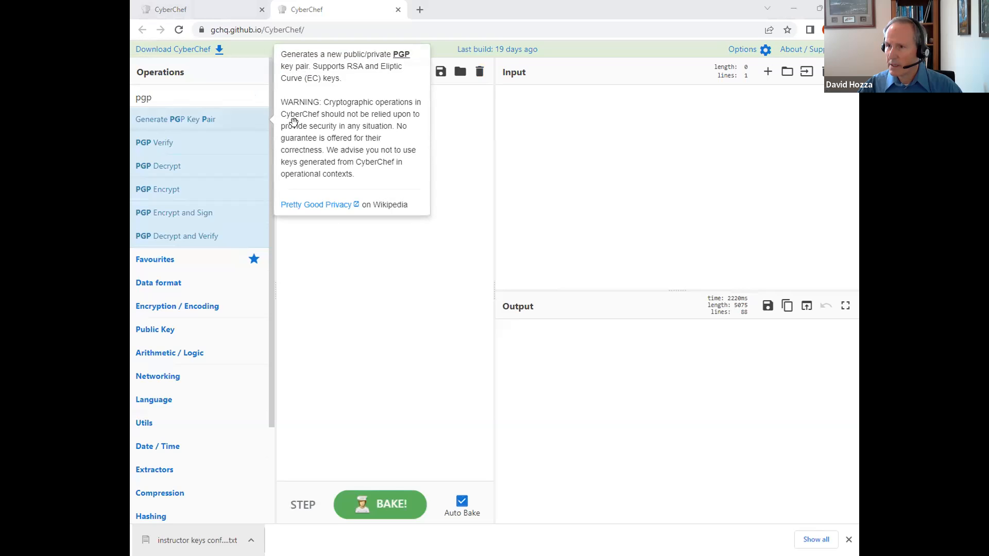
{"action": "key", "text": "Return"}
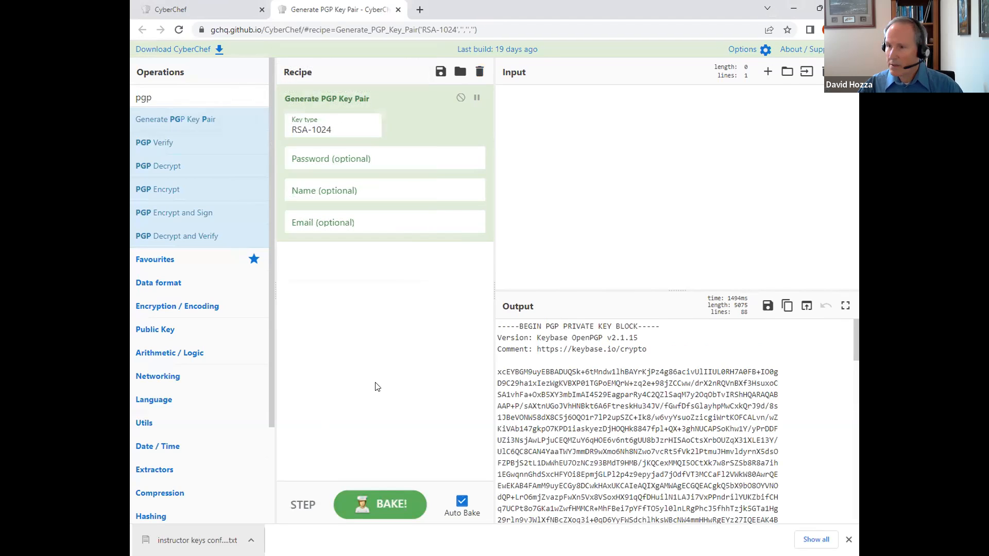
- Save the second key pair's output to a file named "student keys.txt"
{"action": "left_click", "coordinate": [768, 306]}
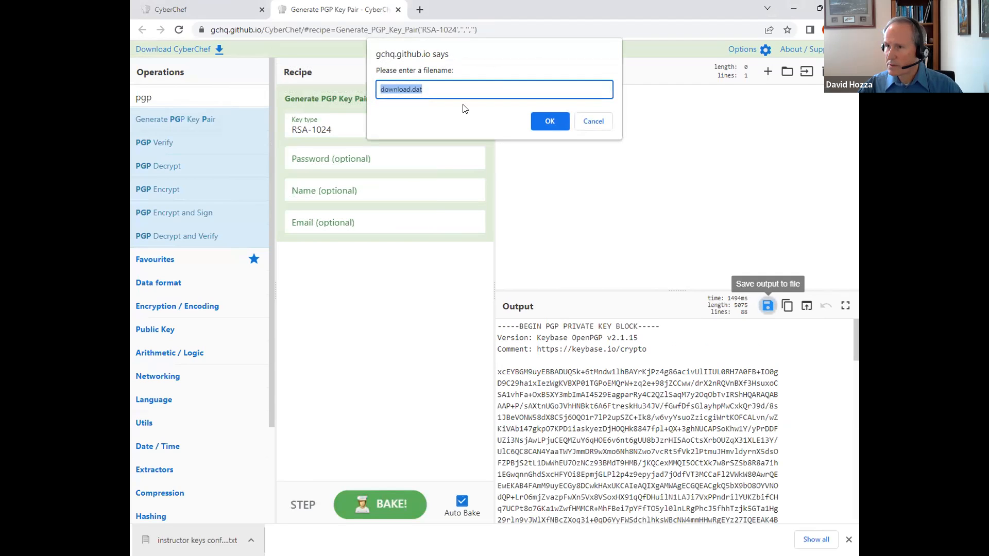
{"action": "key", "text": "BackSpace"}
{"action": "type", "text": "s"}
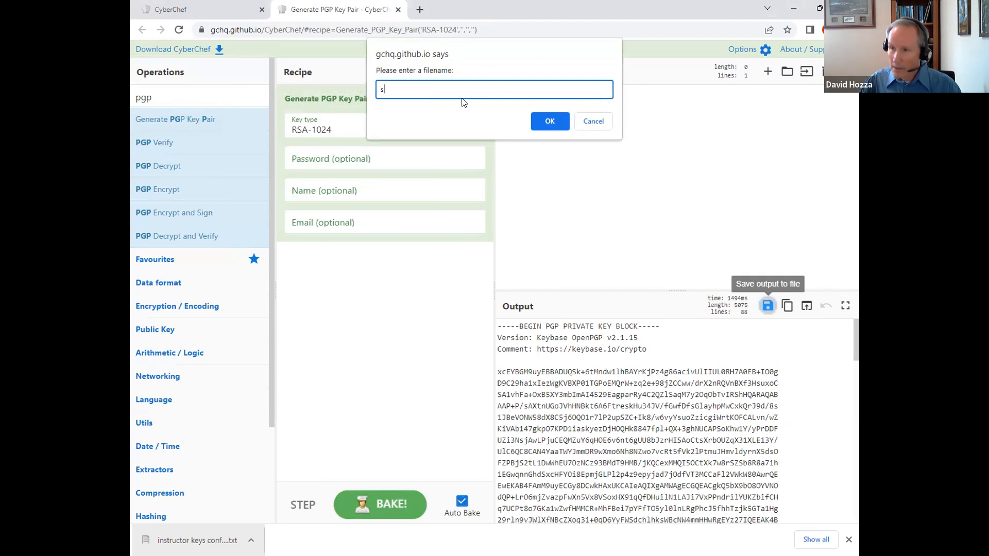
{"action": "type", "text": "tudent "}
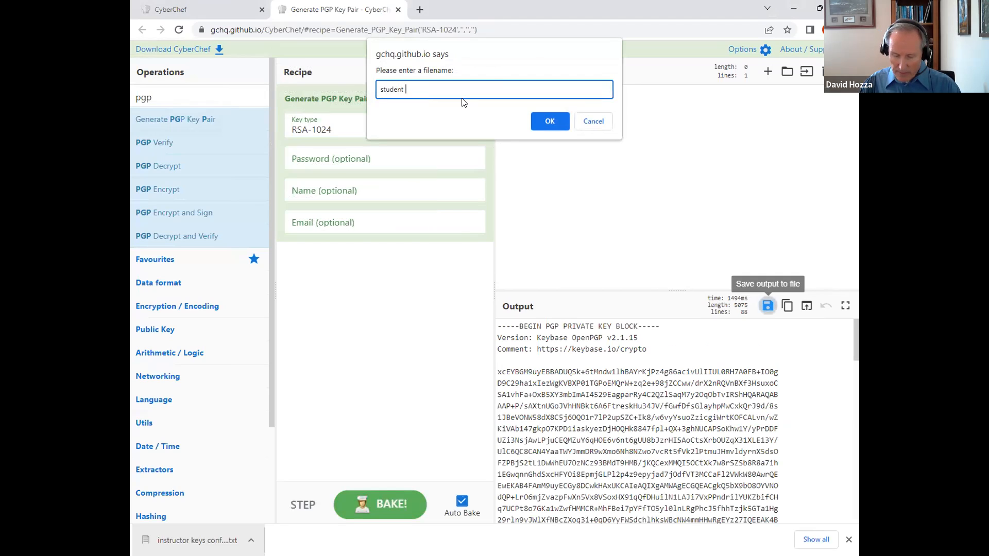
{"action": "type", "text": "keys.txt"}
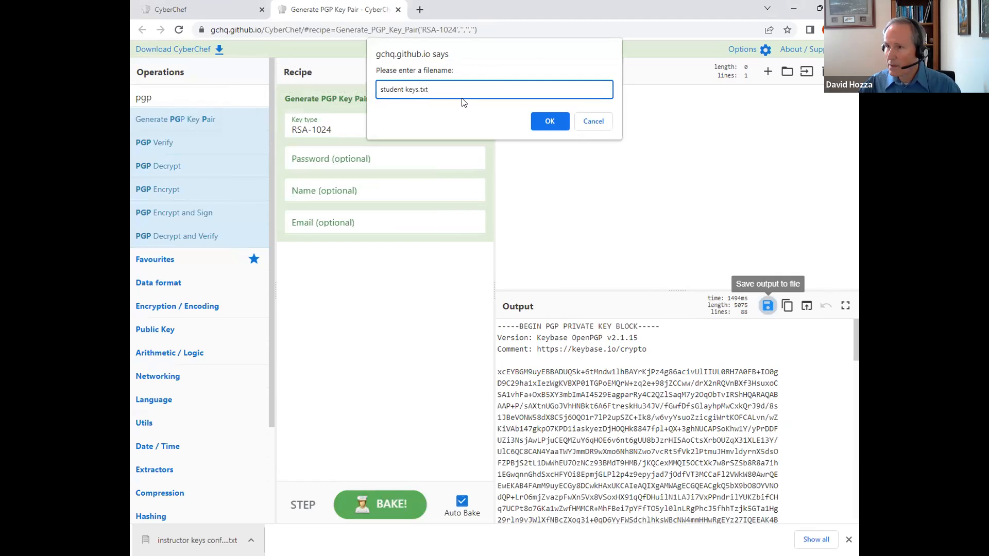
{"action": "left_click", "coordinate": [540, 120]}
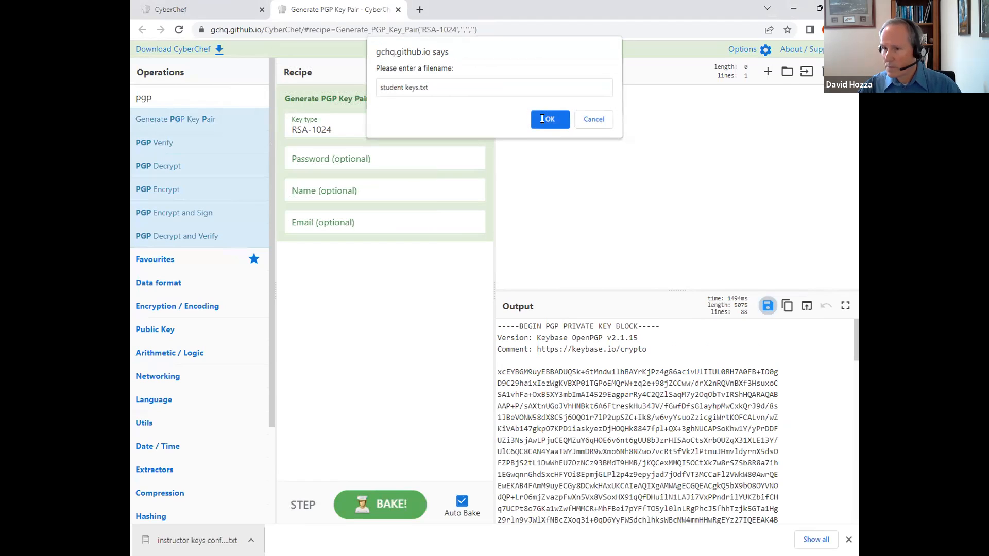
{"action": "left_click", "coordinate": [542, 122]}
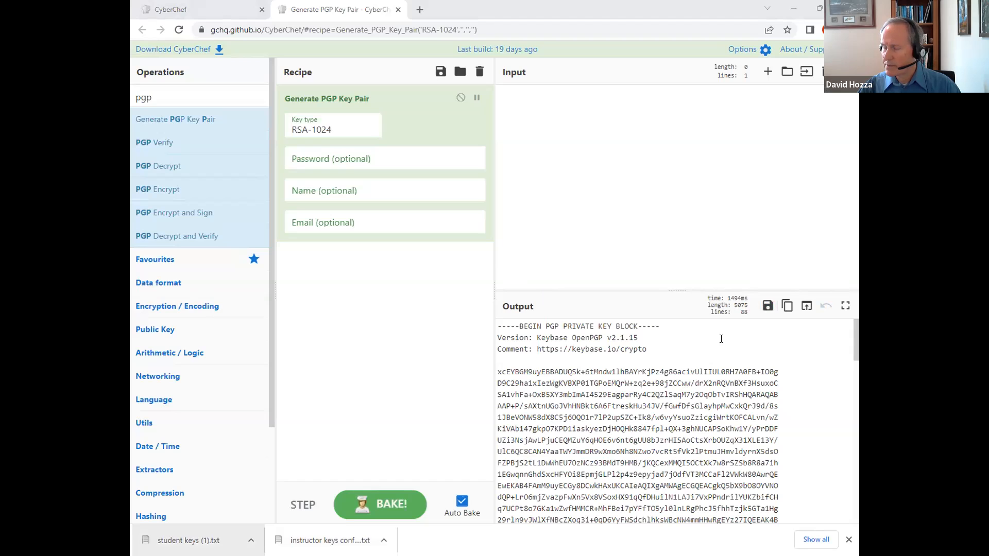
- Clear the input and recipe, and set up PGP Encrypt with the copied public key as the recipient's key
{"action": "left_click", "coordinate": [822, 73]}
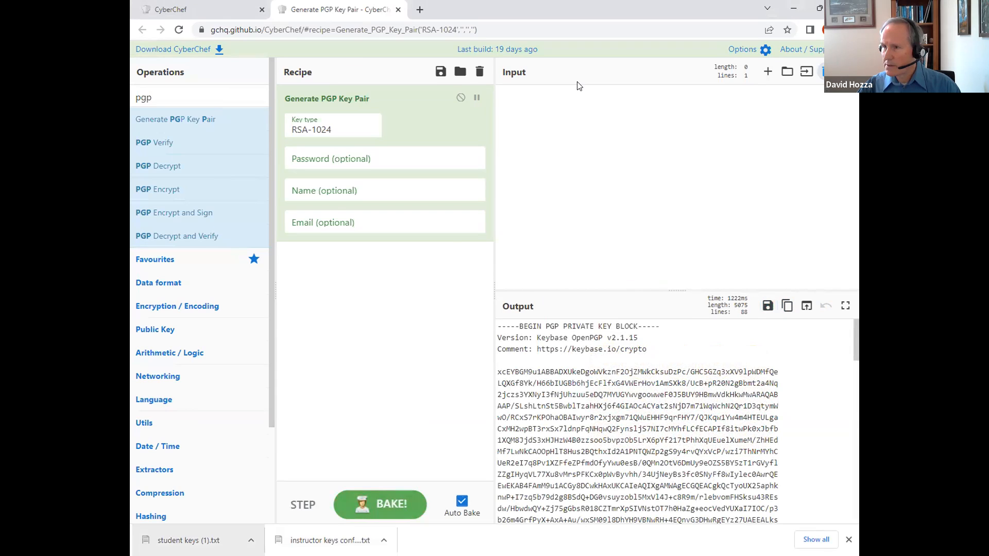
{"action": "left_click", "coordinate": [479, 71]}
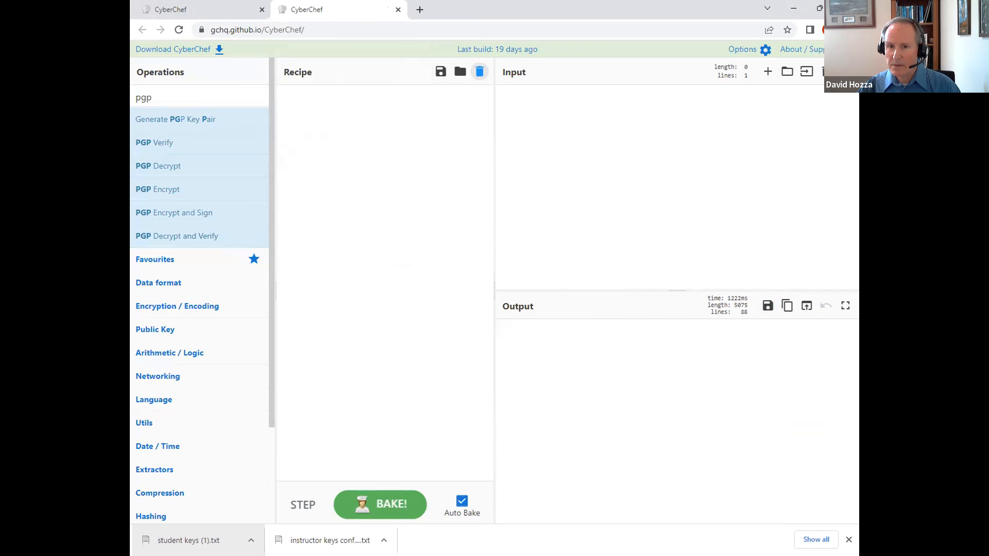
{"action": "mouse_move", "coordinate": [185, 236]}
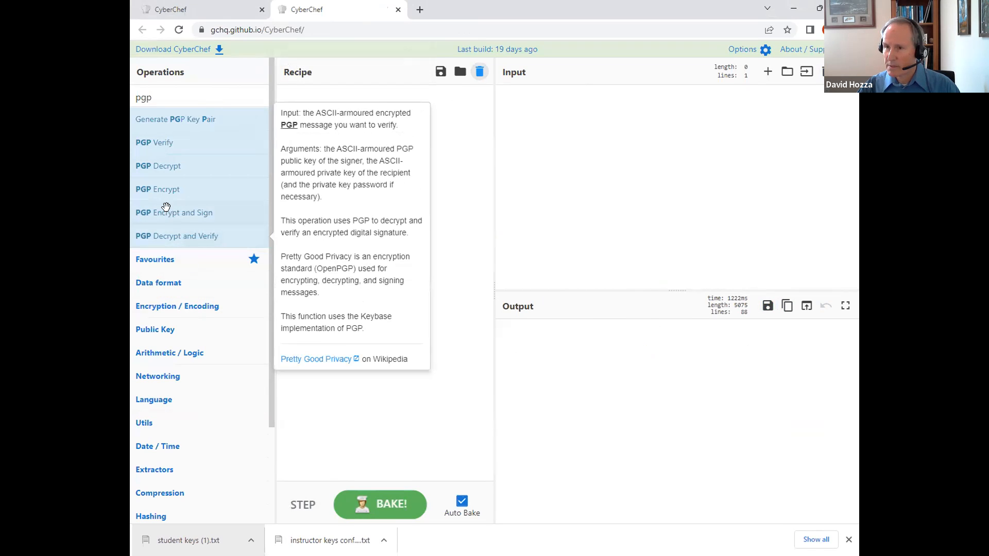
{"action": "mouse_move", "coordinate": [149, 191]}
{"action": "left_click_drag", "start_coordinate": [148, 191], "coordinate": [310, 184]}
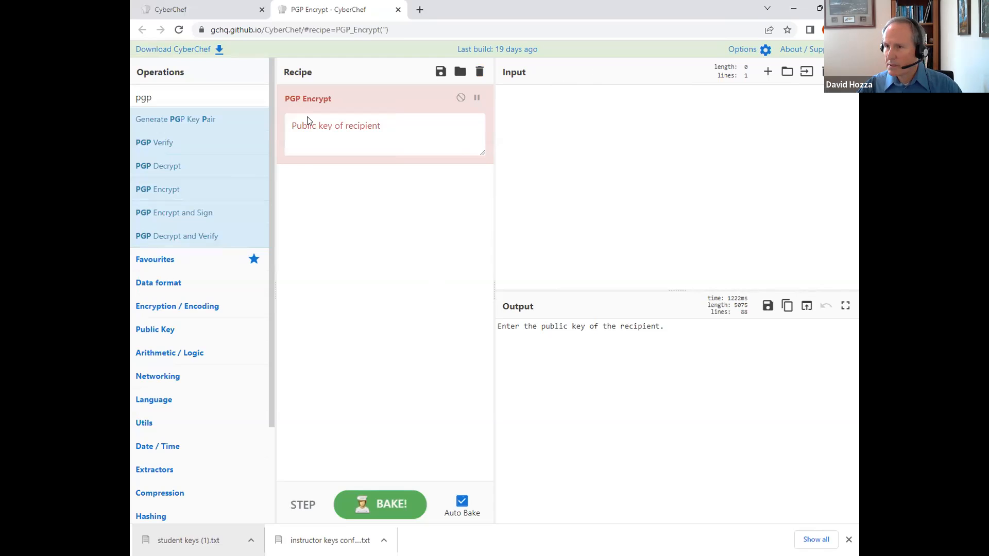
{"action": "left_click", "coordinate": [311, 133]}
{"action": "key", "text": "ctrl+v"}
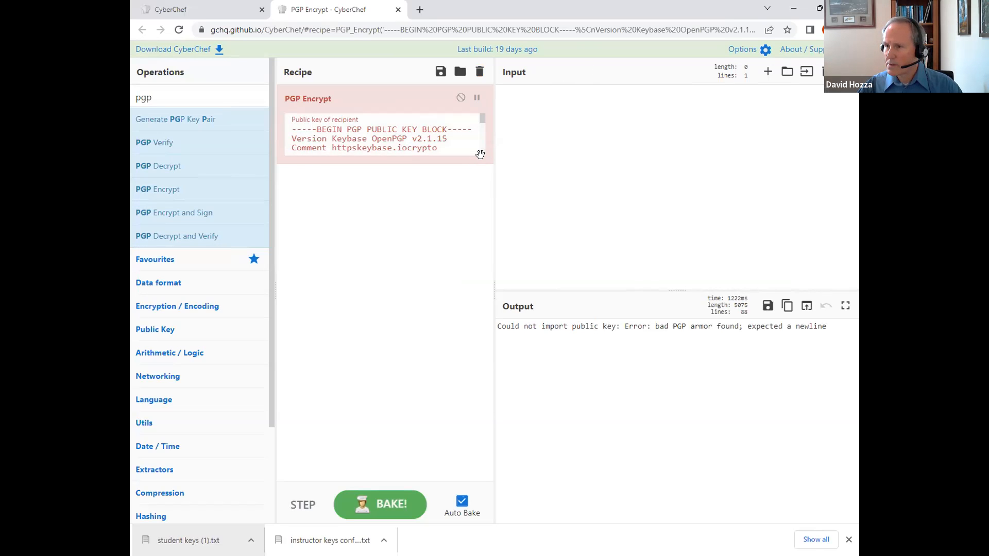
- Examine the pasted recipient public key line by line, from its header towards its end
{"action": "left_click", "coordinate": [469, 140]}
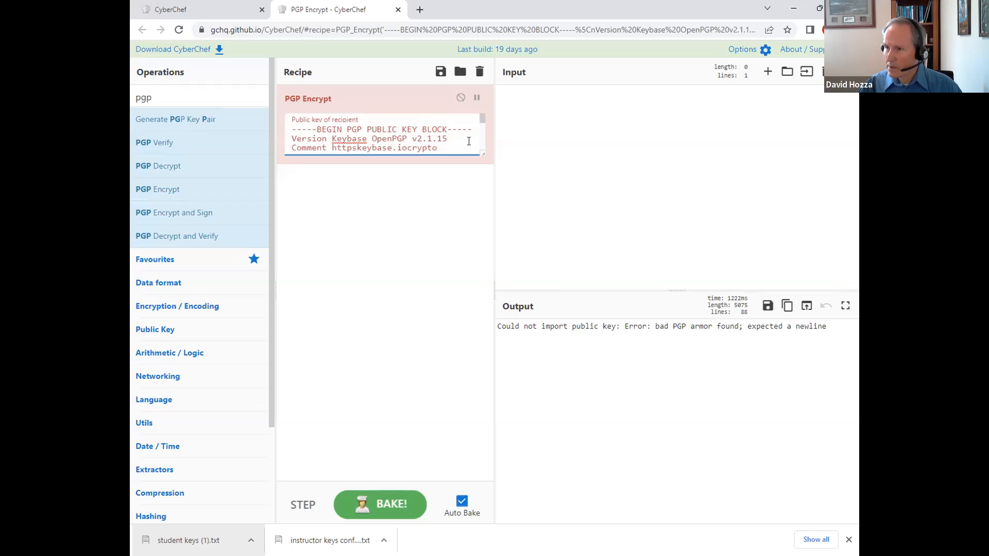
{"action": "key", "text": "Down"}
{"action": "key", "text": "Down"}
{"action": "key", "text": "Down"}
{"action": "key", "text": "Down"}
{"action": "key", "text": "Down"}
{"action": "key", "text": "Down"}
{"action": "key", "text": "Down"}
{"action": "key", "text": "Down"}
{"action": "key", "text": "Down"}
{"action": "key", "text": "Down"}
{"action": "key", "text": "Down"}
{"action": "key", "text": "Down"}
{"action": "key", "text": "Down"}
{"action": "key", "text": "Down"}
{"action": "key", "text": "Down"}
{"action": "key", "text": "Down"}
{"action": "key", "text": "Down"}
{"action": "key", "text": "Down"}
{"action": "key", "text": "Down"}
{"action": "key", "text": "Down"}
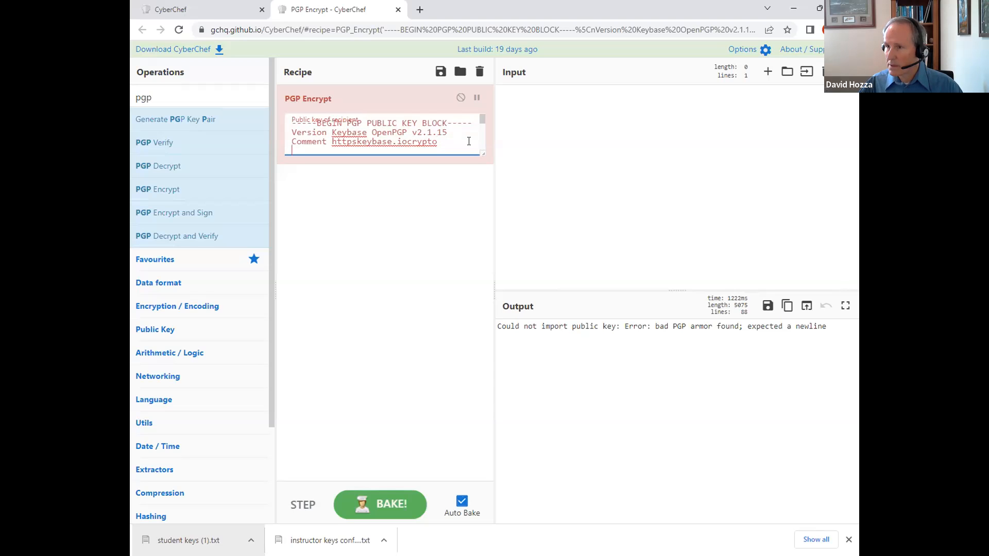
{"action": "key", "text": "Down"}
{"action": "key", "text": "Down"}
{"action": "key", "text": "Down"}
{"action": "key", "text": "Down"}
{"action": "key", "text": "Down"}
{"action": "key", "text": "Down"}
{"action": "key", "text": "Down"}
{"action": "key", "text": "Down"}
{"action": "key", "text": "Down"}
{"action": "key", "text": "Down"}
{"action": "key", "text": "Down"}
{"action": "key", "text": "Down"}
{"action": "key", "text": "Down"}
{"action": "key", "text": "Down"}
{"action": "key", "text": "Down"}
{"action": "key", "text": "Down"}
{"action": "key", "text": "Down"}
{"action": "key", "text": "Down"}
{"action": "key", "text": "Down"}
{"action": "key", "text": "Down"}
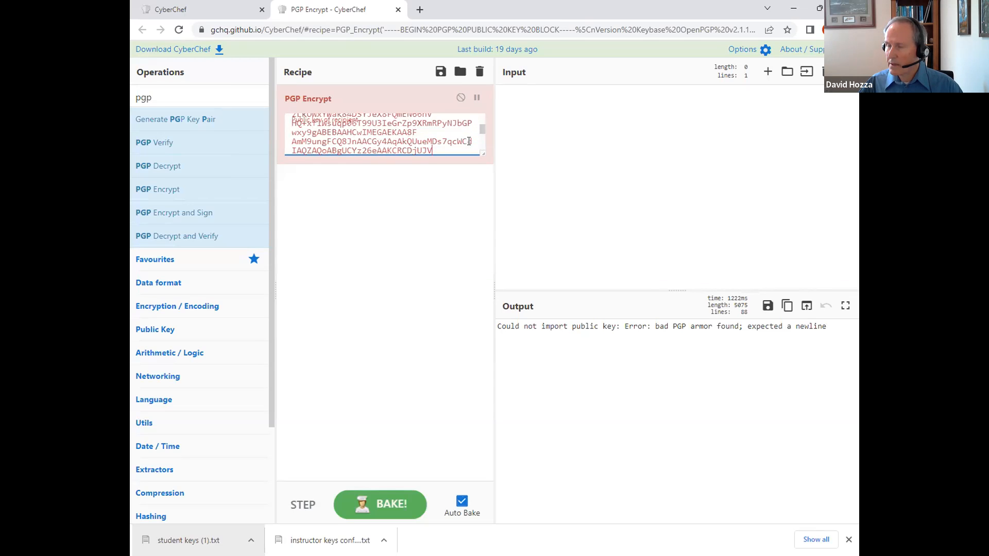
{"action": "key", "text": "Down"}
{"action": "key", "text": "Down"}
{"action": "key", "text": "Down"}
{"action": "key", "text": "Down"}
{"action": "key", "text": "Down"}
{"action": "key", "text": "Down"}
{"action": "key", "text": "Down"}
{"action": "key", "text": "Down"}
{"action": "key", "text": "Down"}
{"action": "key", "text": "Down"}
{"action": "key", "text": "Down"}
{"action": "key", "text": "Down"}
{"action": "key", "text": "Down"}
{"action": "key", "text": "Down"}
{"action": "key", "text": "Down"}
{"action": "key", "text": "Down"}
{"action": "key", "text": "Down"}
{"action": "key", "text": "Down"}
{"action": "key", "text": "Down"}
{"action": "key", "text": "Down"}
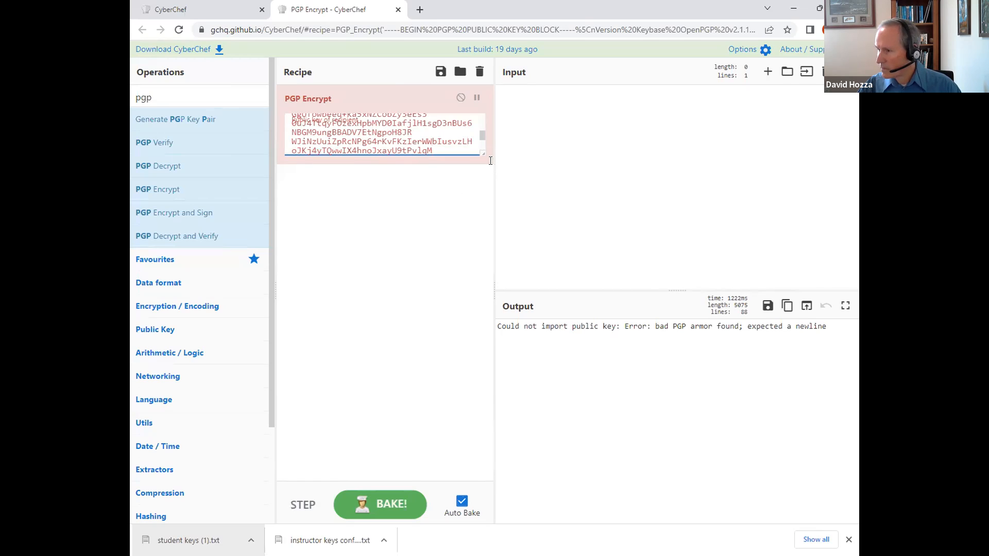
- Enter "Test message from student" as the input and try to encrypt it with the pasted public key
{"action": "left_click", "coordinate": [508, 102]}
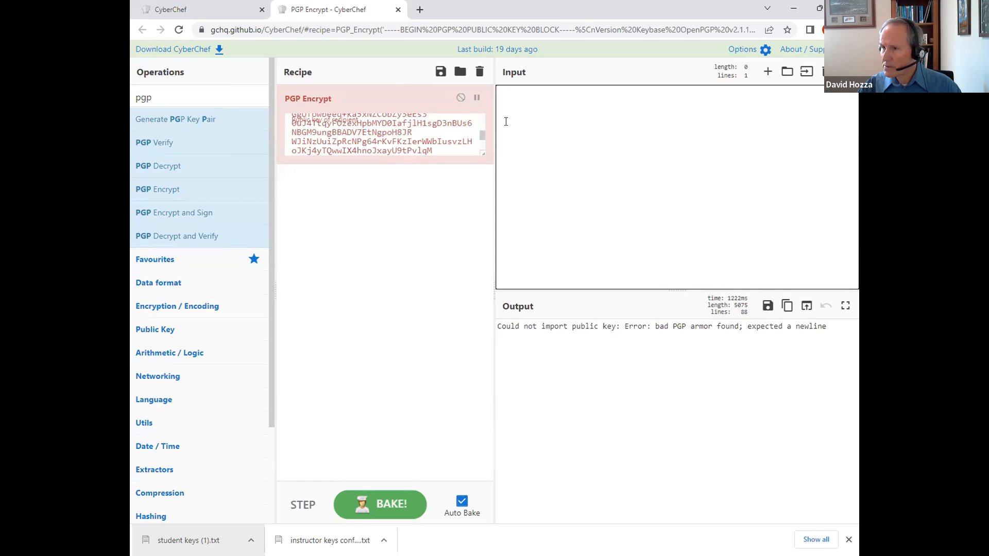
{"action": "type", "text": "Test message from student"}
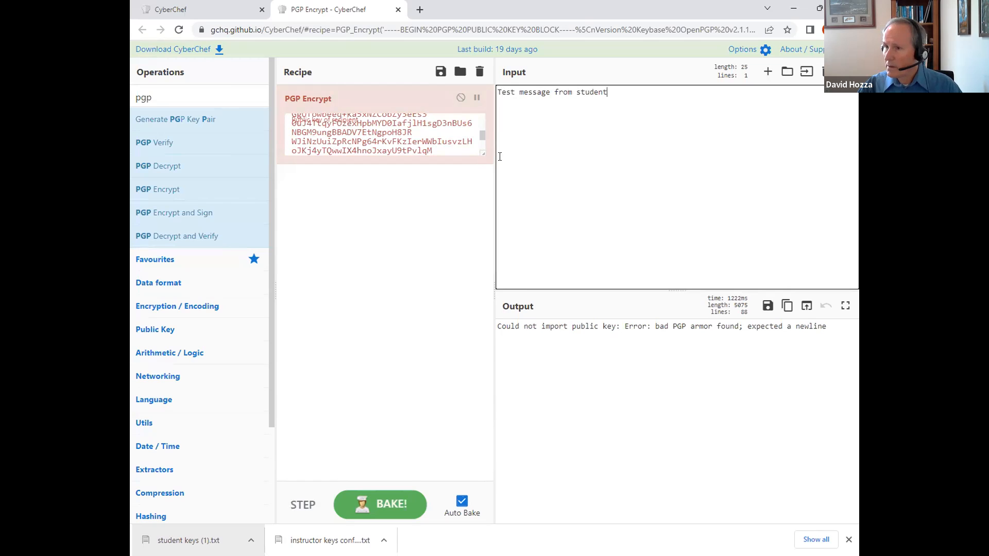
{"action": "left_click", "coordinate": [483, 148]}
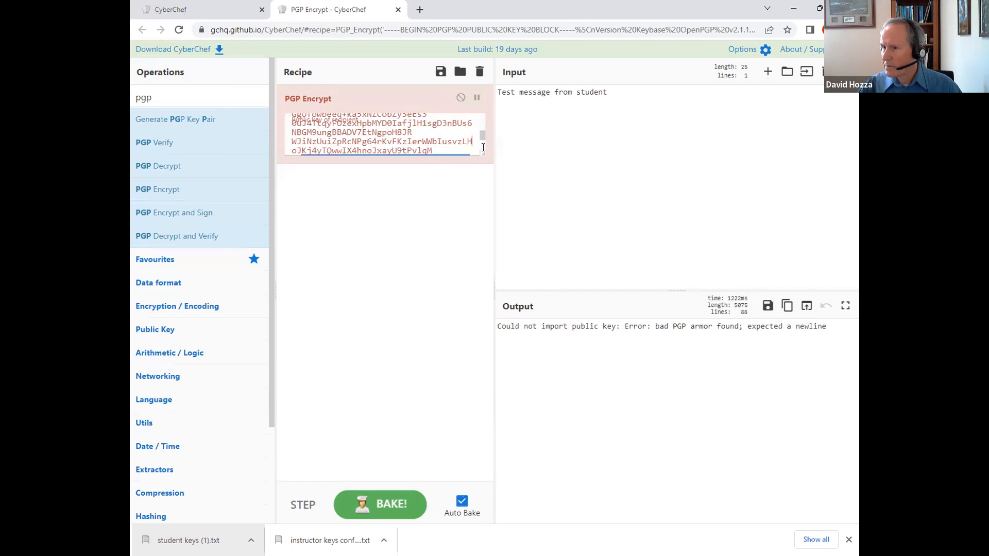
{"action": "left_click_drag", "start_coordinate": [482, 153], "coordinate": [482, 157]}
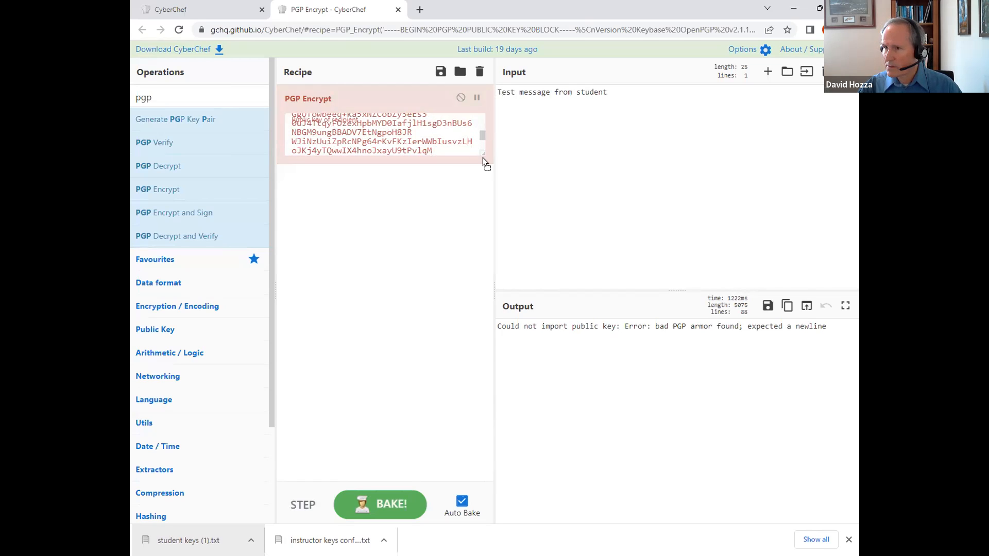
{"action": "left_click", "coordinate": [436, 147]}
{"action": "left_click", "coordinate": [477, 134]}
{"action": "scroll", "coordinate": [476, 142], "scroll_direction": "down", "scroll_amount": 5}
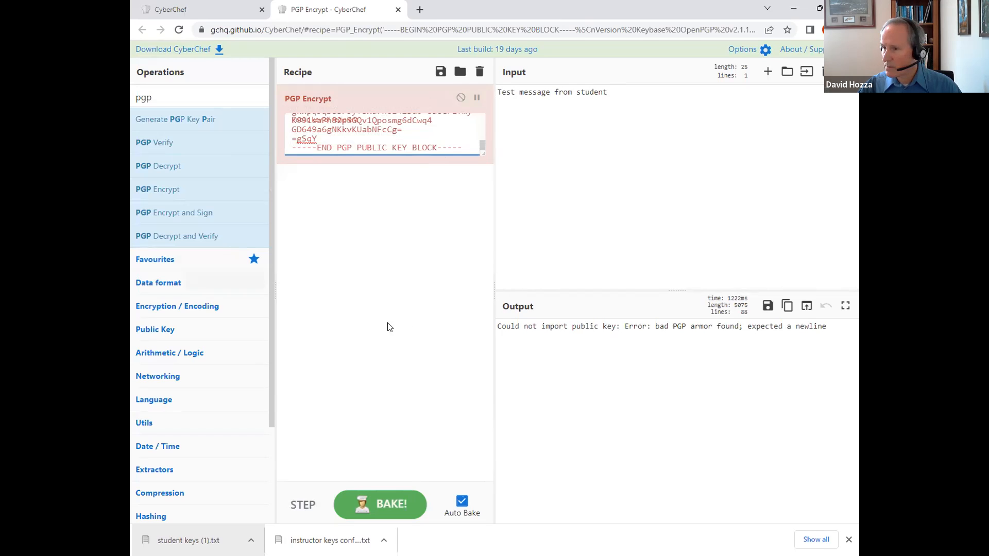
{"action": "left_click", "coordinate": [387, 495]}
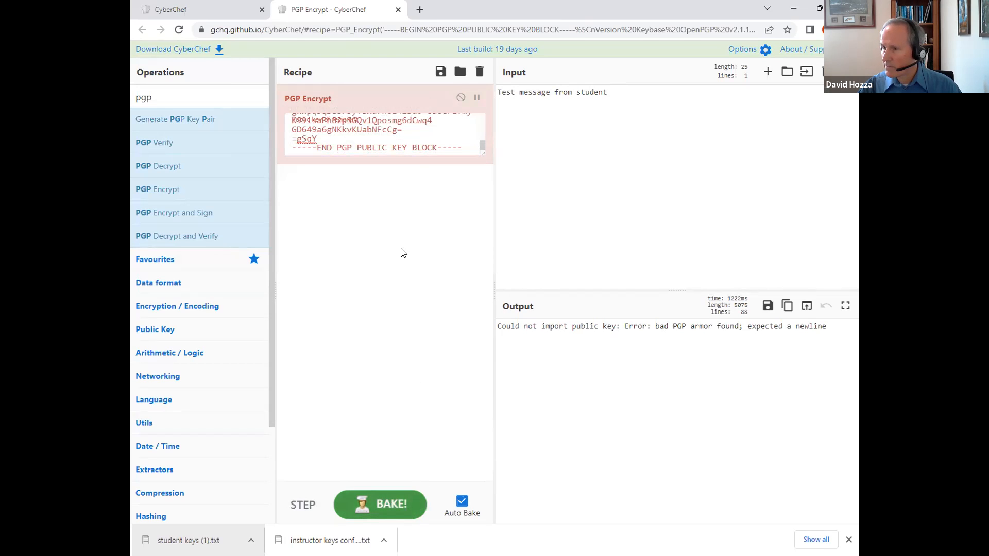
- Replace the recipient's public key in PGP Encrypt with a newly pasted copy and bake the recipe again
{"action": "left_click_drag", "start_coordinate": [428, 157], "coordinate": [276, 102]}
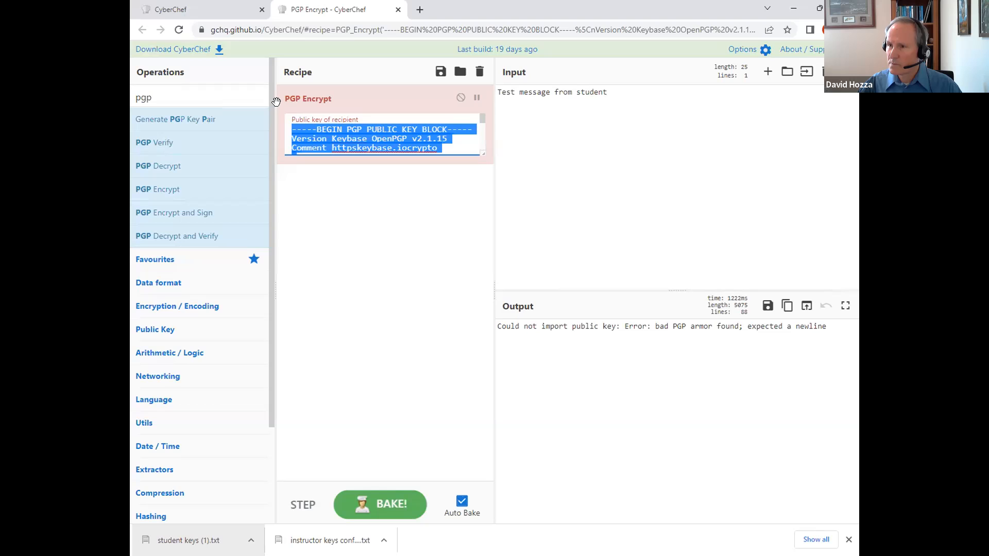
{"action": "key", "text": "Delete"}
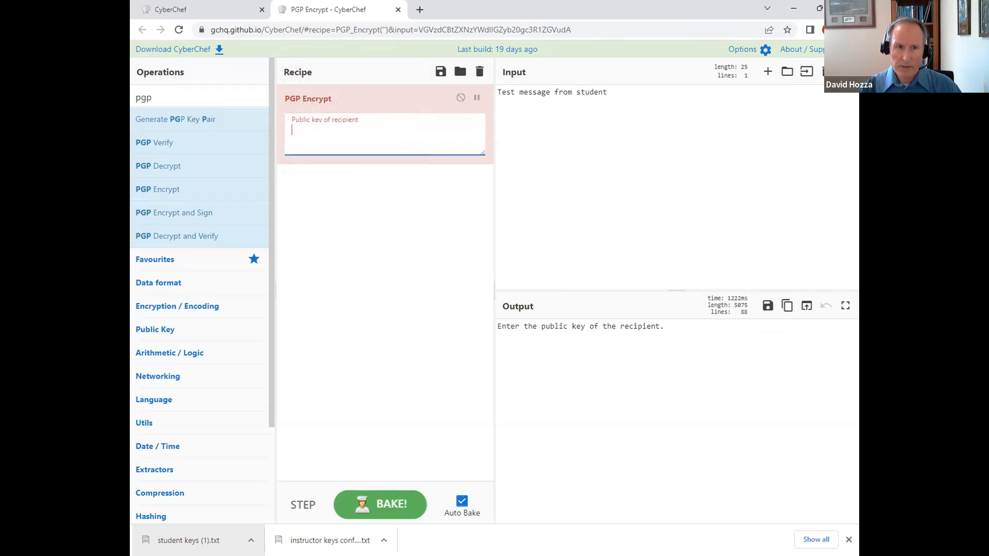
{"action": "key", "text": "alt+Tab"}
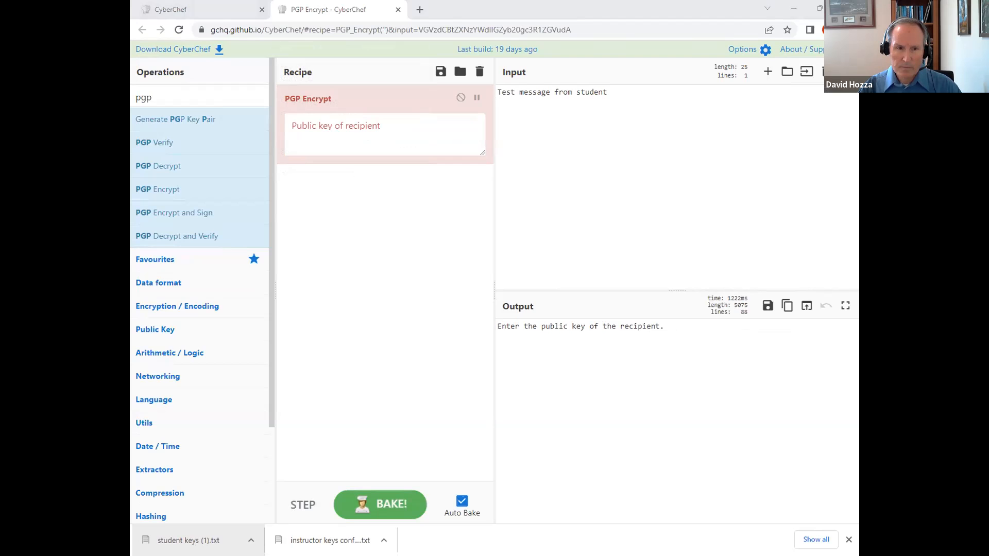
{"action": "right_click", "coordinate": [439, 148]}
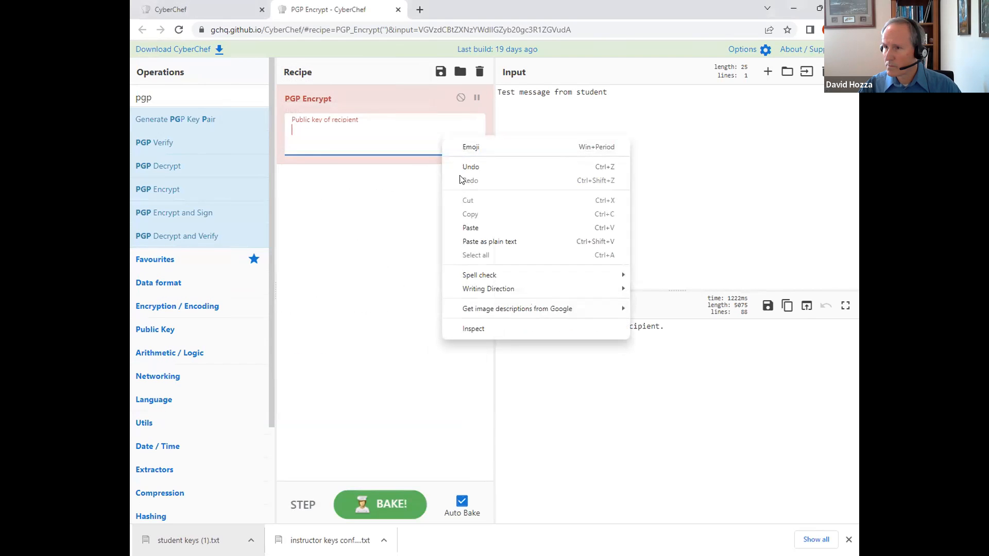
{"action": "left_click", "coordinate": [465, 230]}
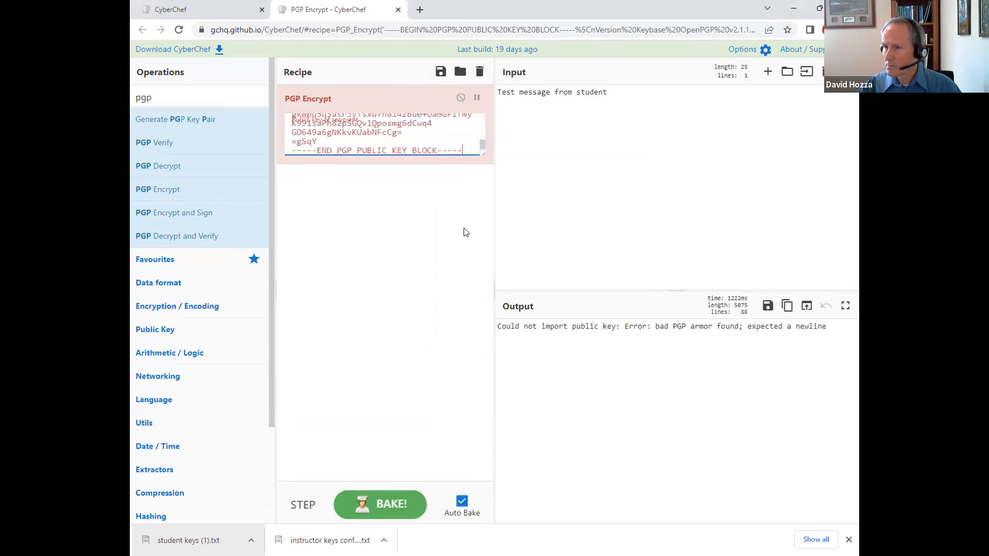
{"action": "left_click", "coordinate": [384, 503]}
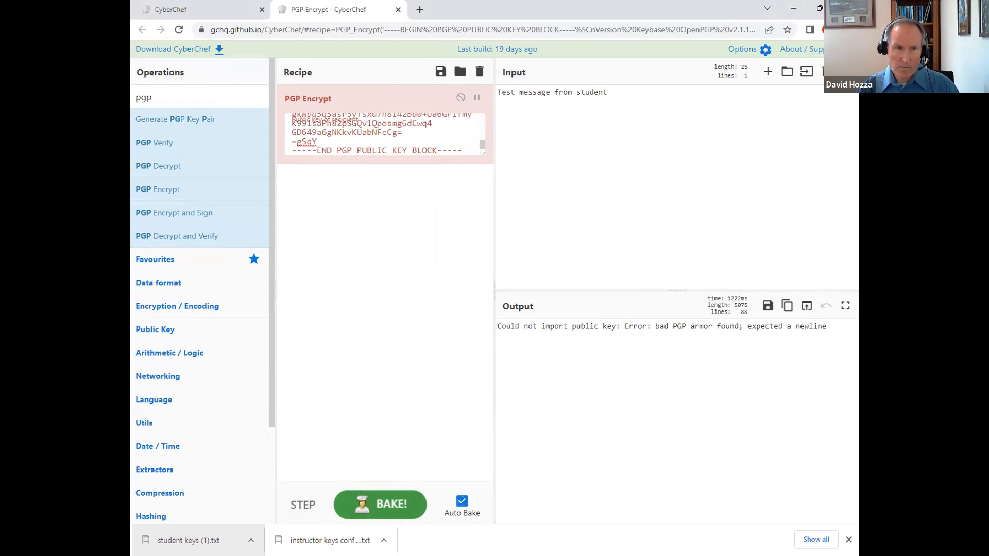
- Rebuild the recipe with a fresh PGP Encrypt operation and paste the recipient's public key block with its header punctuation intact
{"action": "key", "text": "alt+Tab"}
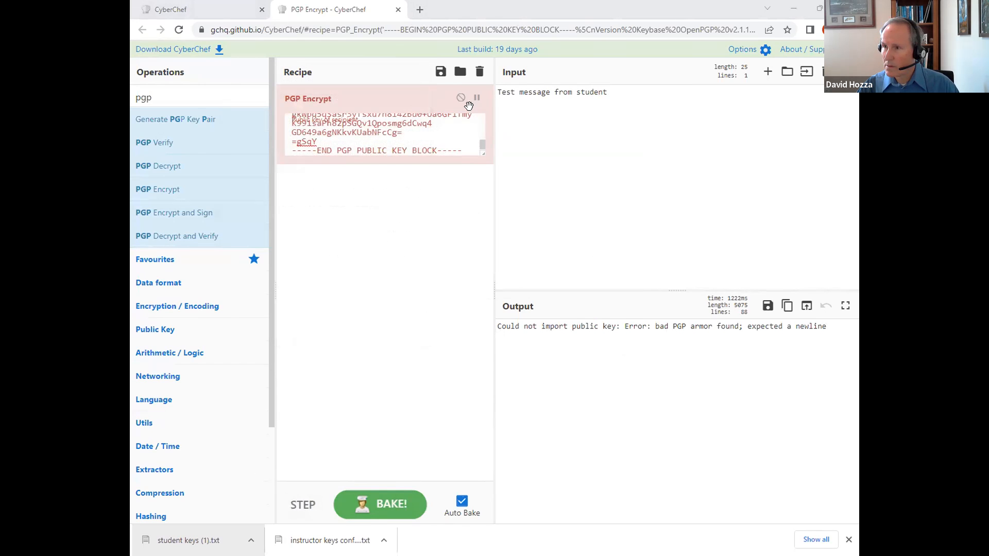
{"action": "left_click", "coordinate": [475, 74]}
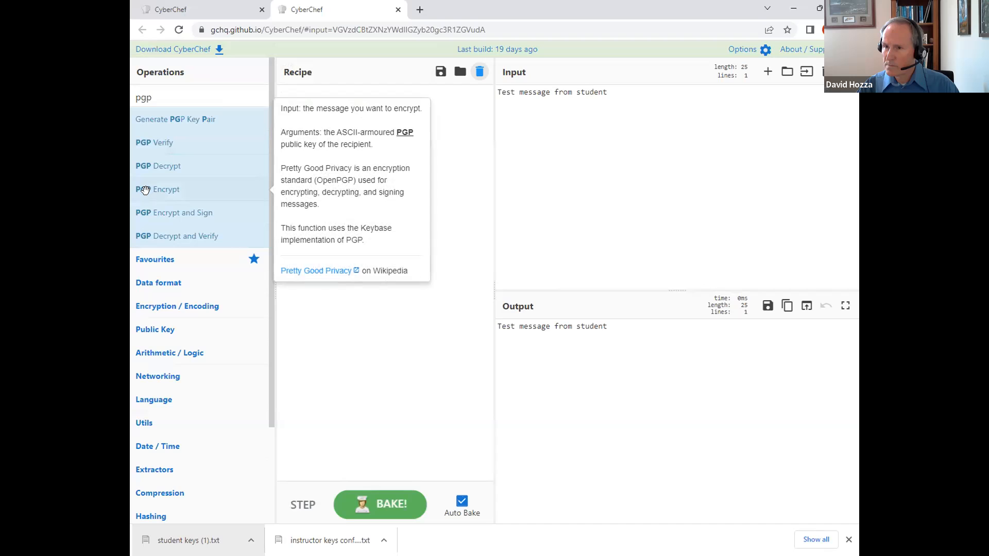
{"action": "left_click_drag", "start_coordinate": [148, 191], "coordinate": [328, 183]}
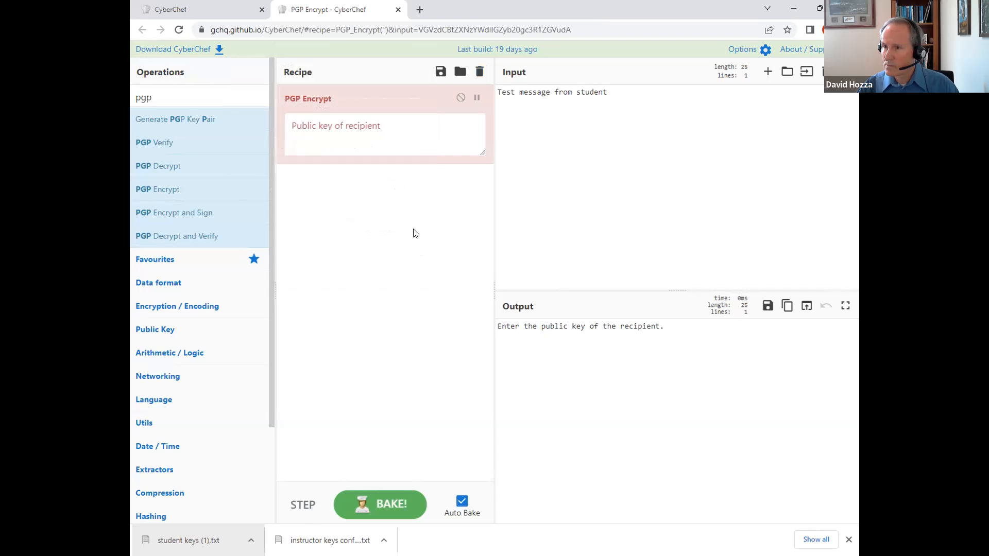
{"action": "key", "text": "ctrl+v"}
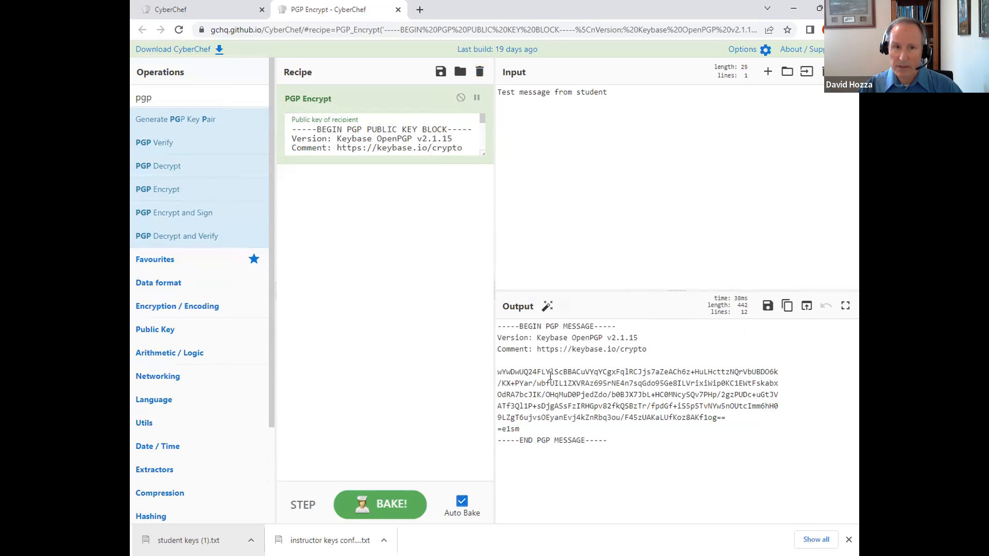
- Save the encrypted message output to a file named "student task1.txt"
{"action": "left_click", "coordinate": [766, 306]}
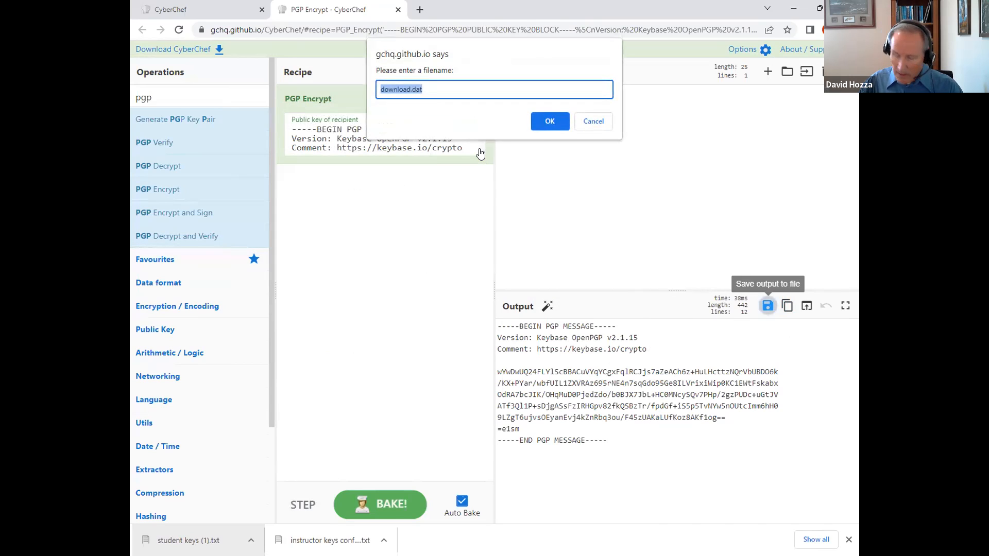
{"action": "type", "text": "steudent t"}
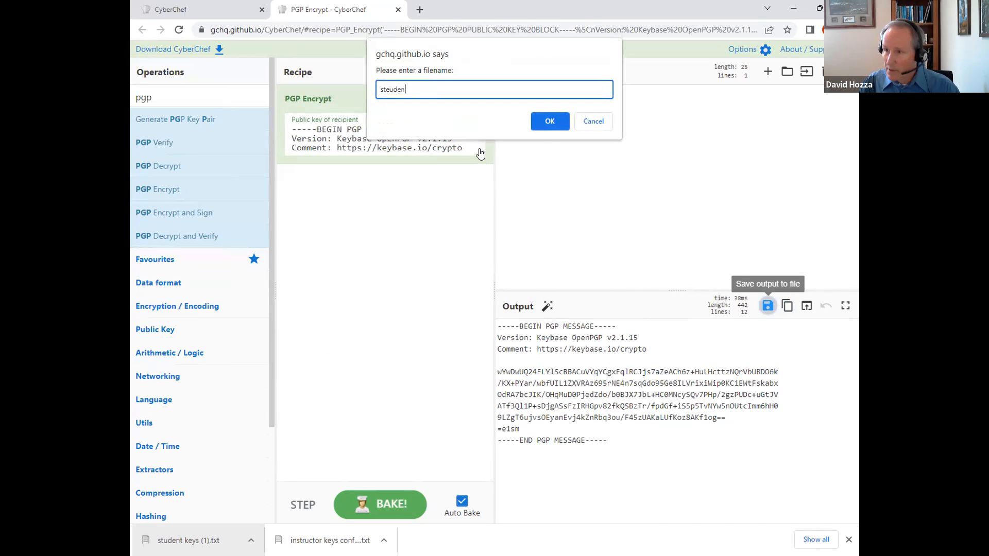
{"action": "key", "text": "BackSpace"}
{"action": "key", "text": "BackSpace"}
{"action": "key", "text": "BackSpace"}
{"action": "key", "text": "BackSpace"}
{"action": "key", "text": "BackSpace"}
{"action": "key", "text": "BackSpace"}
{"action": "key", "text": "BackSpace"}
{"action": "key", "text": "BackSpace"}
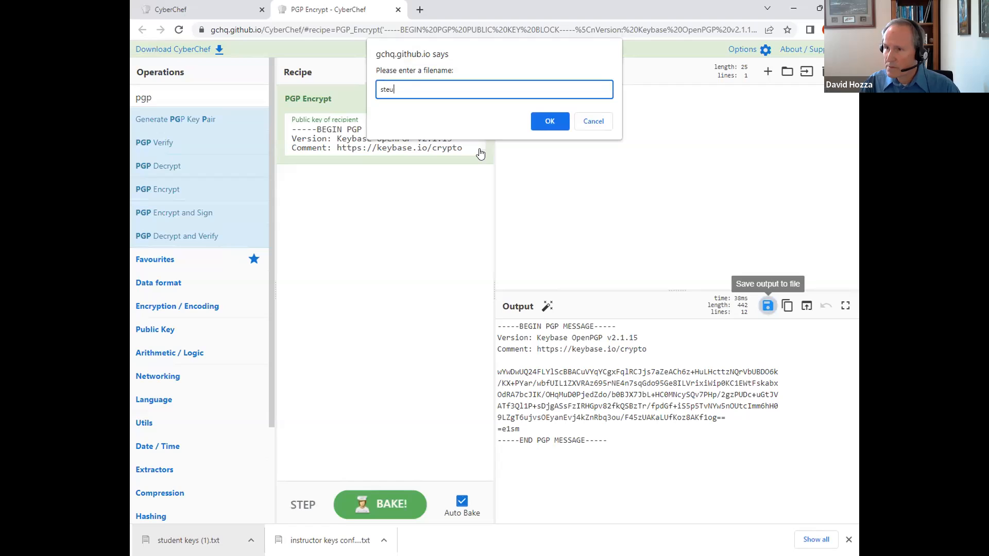
{"action": "type", "text": "udent"}
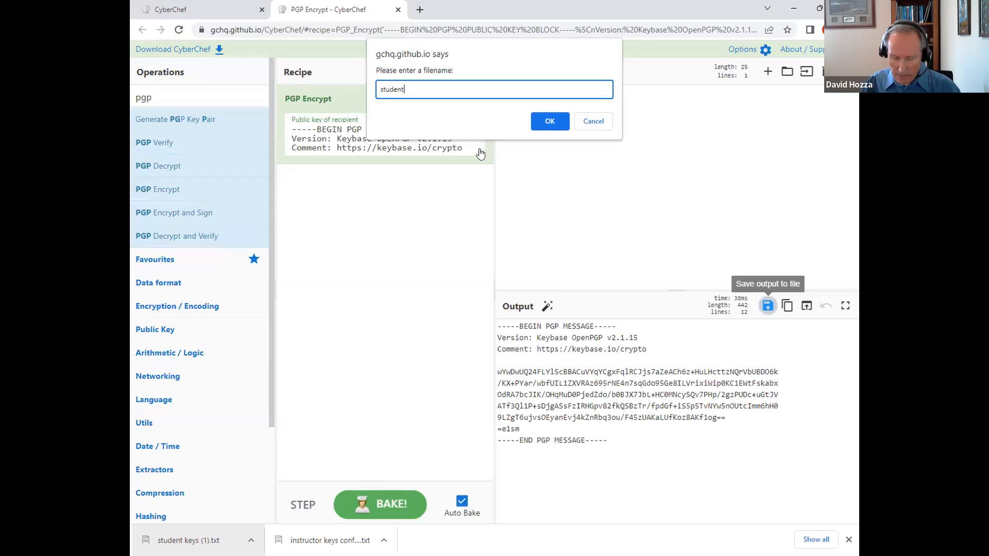
{"action": "type", "text": " task1.txt"}
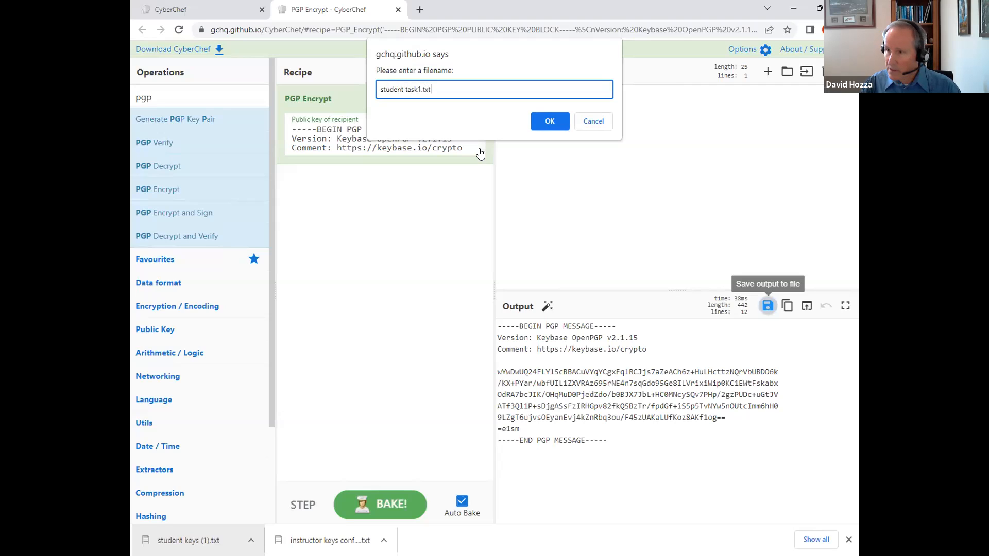
{"action": "left_click", "coordinate": [540, 120]}
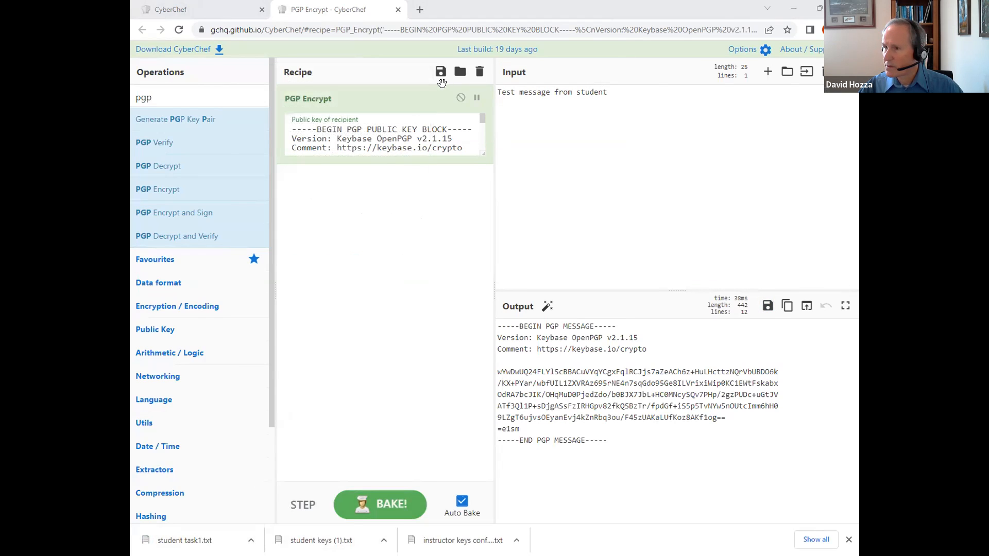
- Clear the recipe and input, and set up PGP Encrypt and Sign with the signer's private key pasted in
{"action": "left_click", "coordinate": [478, 74]}
{"action": "left_click", "coordinate": [824, 72]}
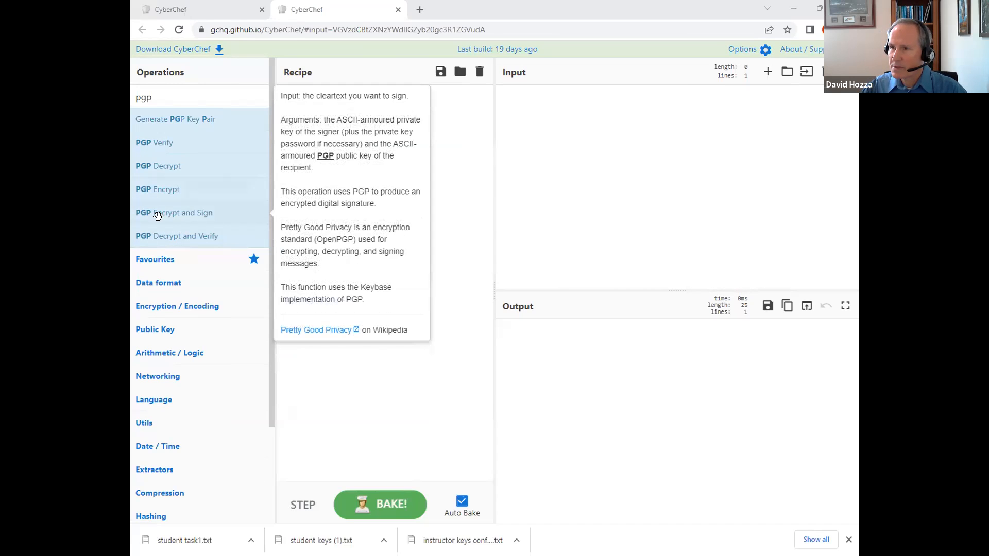
{"action": "left_click_drag", "start_coordinate": [157, 215], "coordinate": [310, 173]}
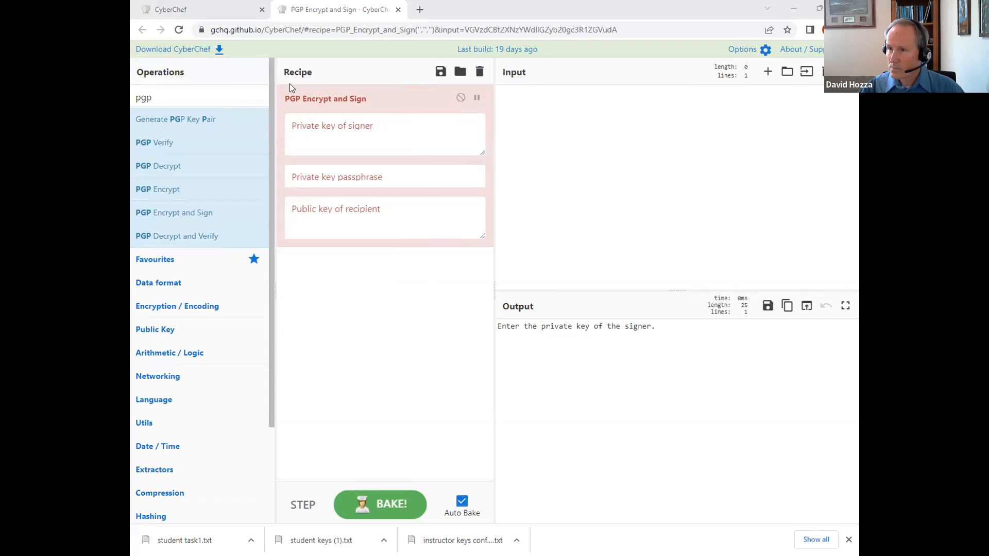
{"action": "left_click", "coordinate": [305, 126]}
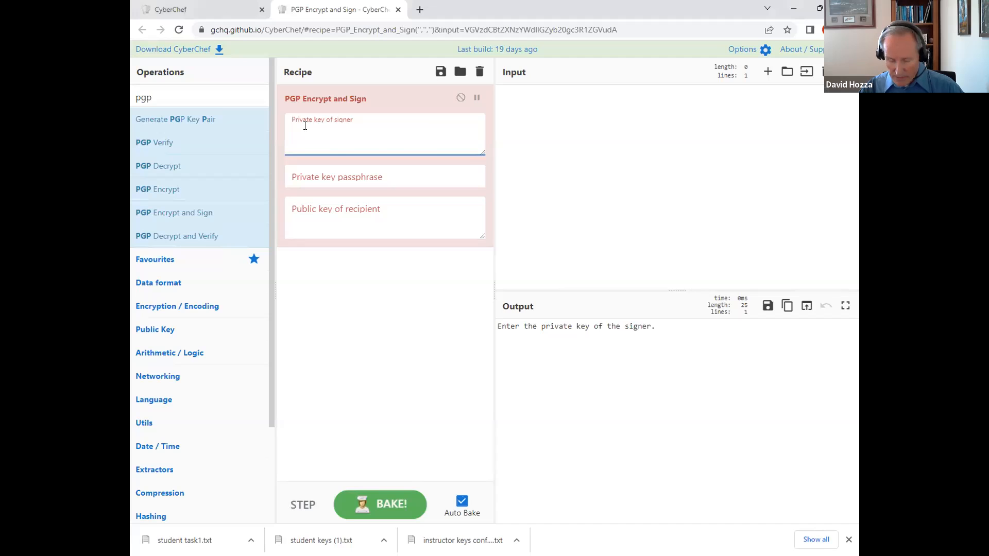
{"action": "key", "text": "ctrl+v"}
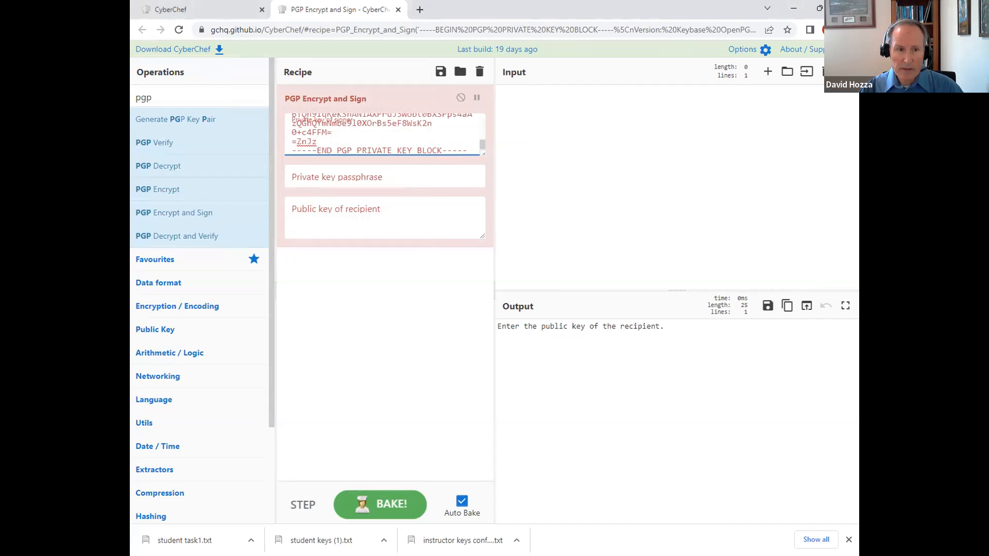
- Copy the recipient's public key block from the key file and paste it into the recipient's public key of PGP Encrypt and Sign
{"action": "key", "text": "alt+Tab"}
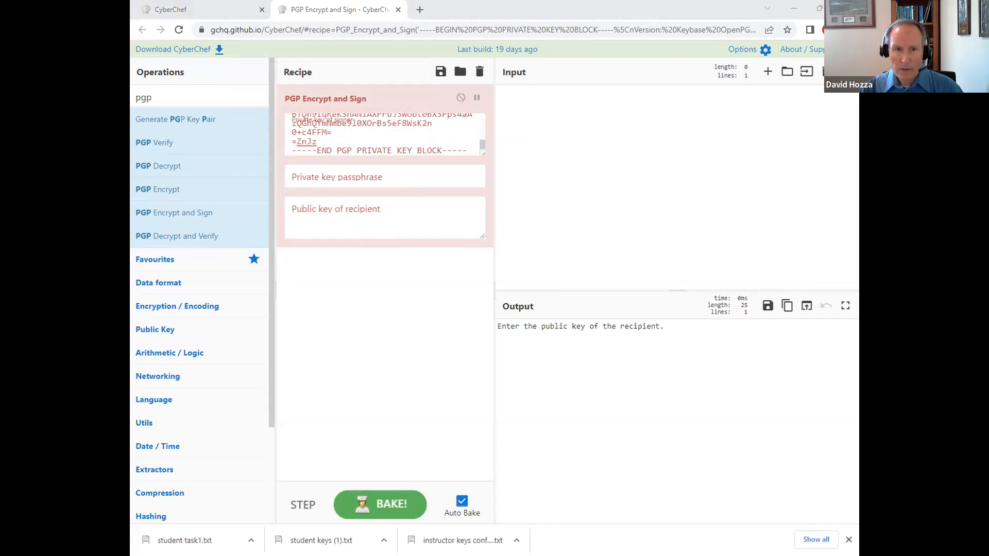
{"action": "left_click", "coordinate": [342, 232]}
{"action": "key", "text": "ctrl+v"}
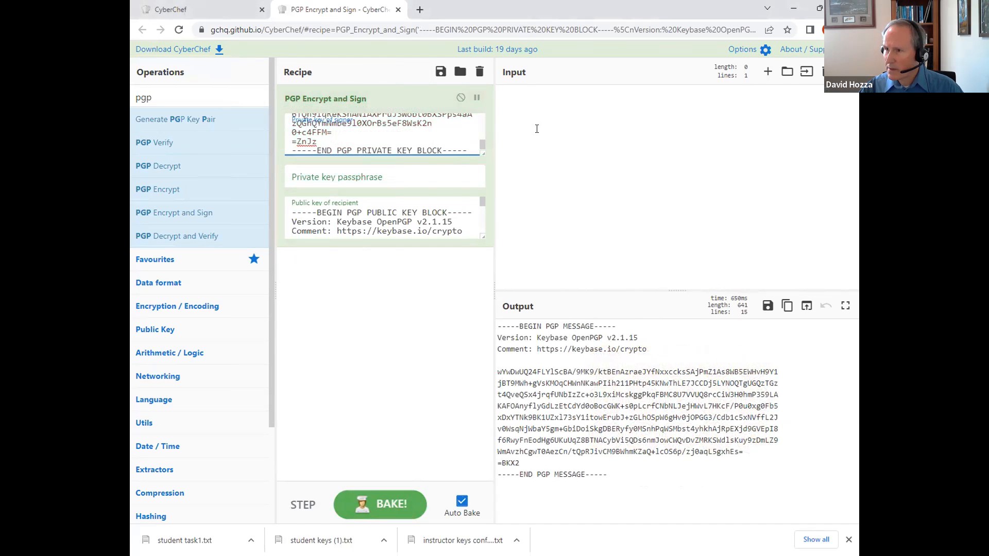
- Enter "This is student 1 and I signed this" as the input message to encrypt and sign
{"action": "left_click", "coordinate": [509, 92]}
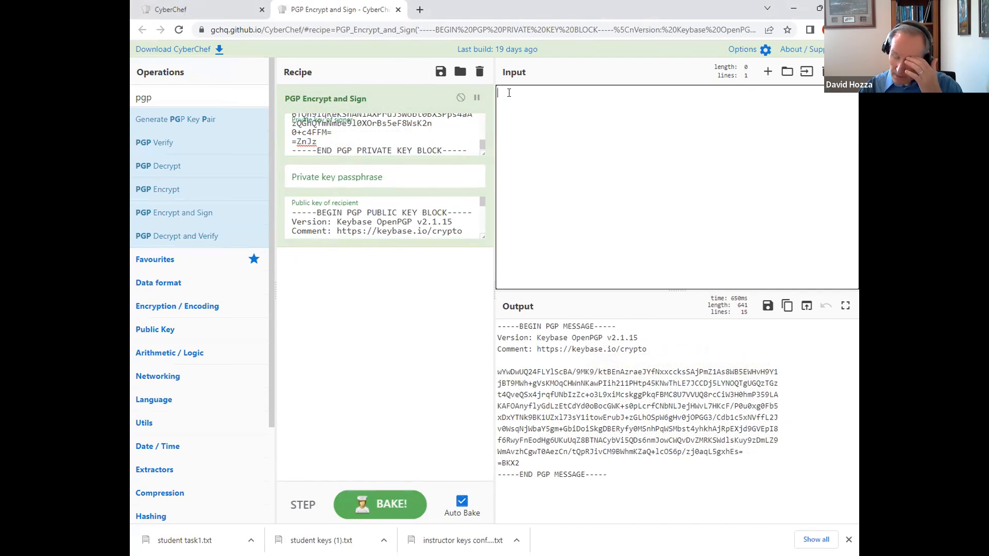
{"action": "type", "text": "This "}
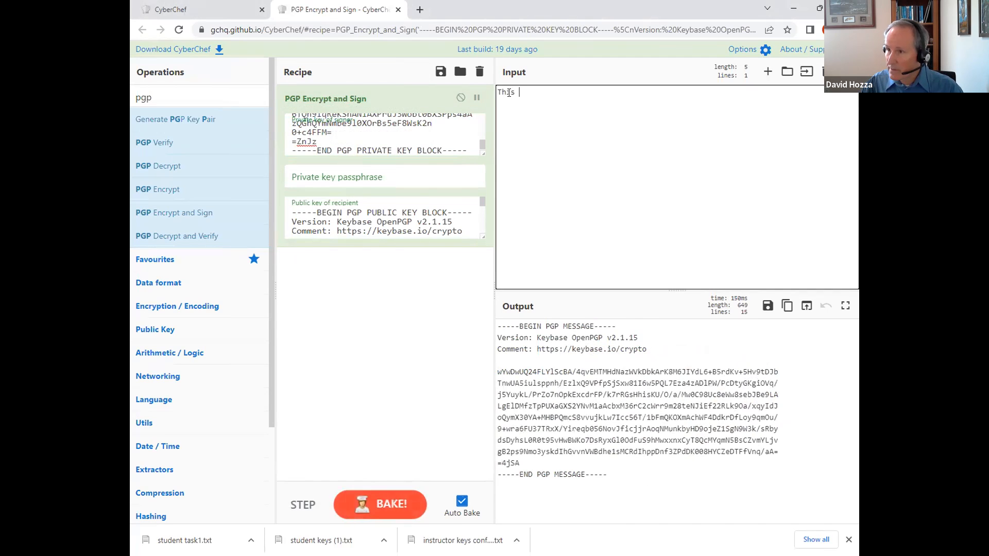
{"action": "type", "text": "is stduen"}
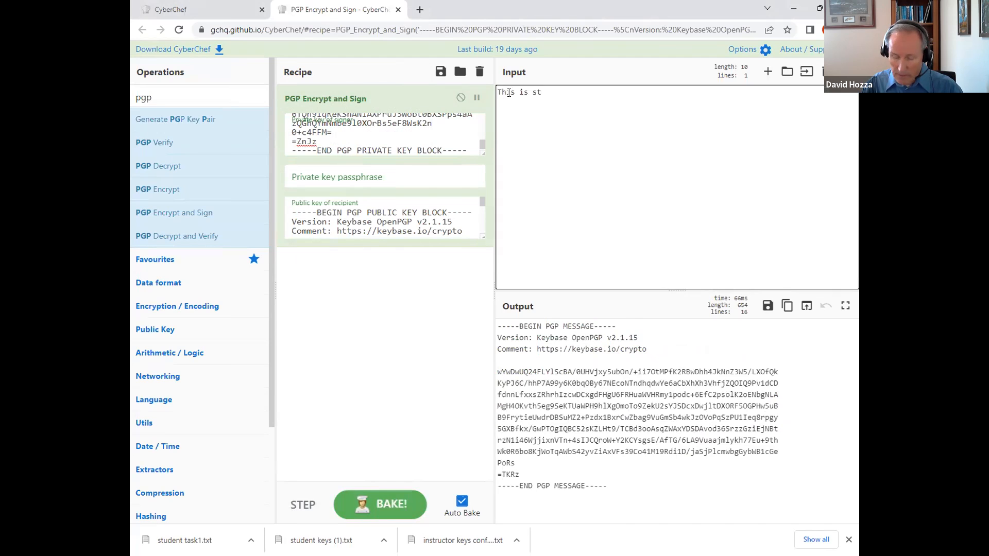
{"action": "key", "text": "BackSpace"}
{"action": "key", "text": "BackSpace"}
{"action": "key", "text": "BackSpace"}
{"action": "key", "text": "BackSpace"}
{"action": "type", "text": "udent 1"}
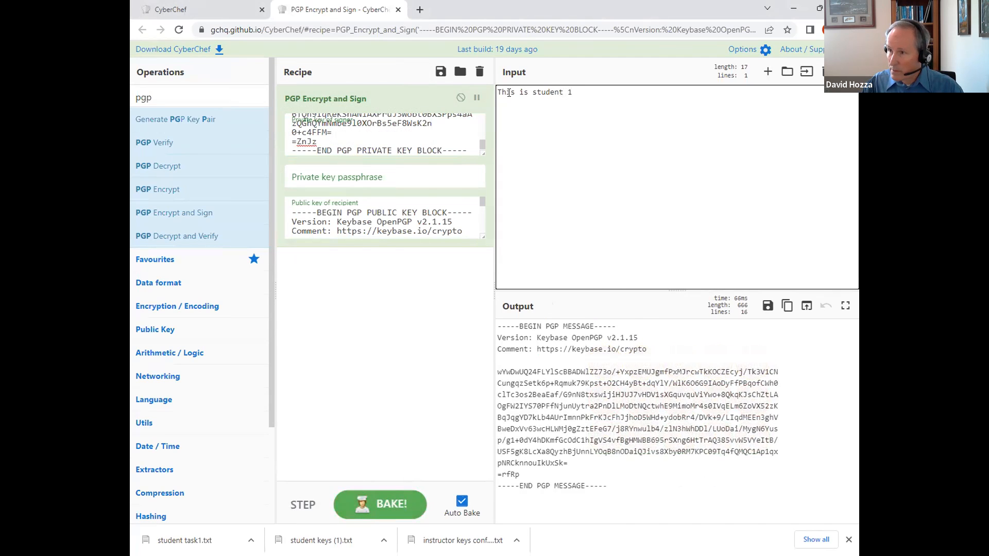
{"action": "type", "text": " and I si"}
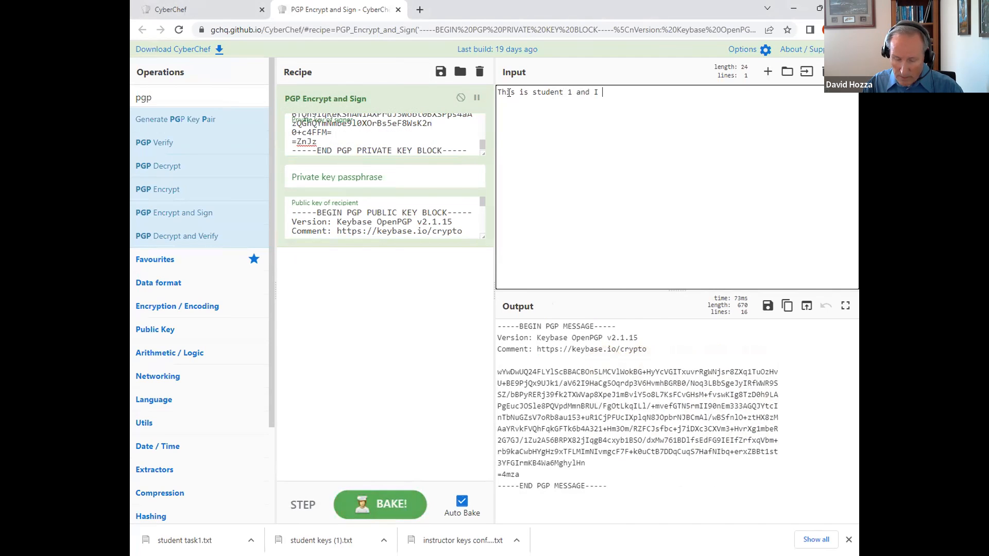
{"action": "type", "text": "gned this"}
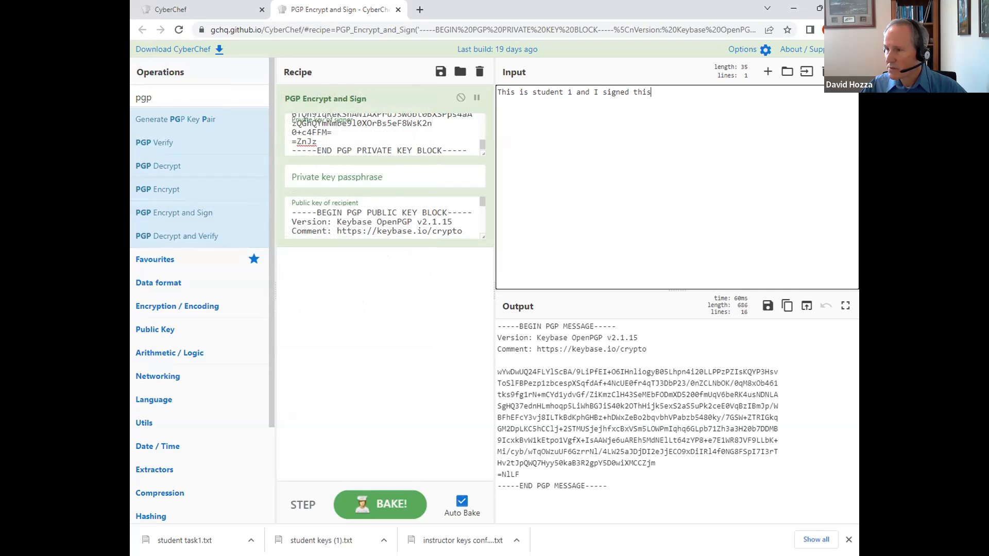
- Save the encrypted and signed output to a file named "student task2.txt"
{"action": "left_click", "coordinate": [767, 307]}
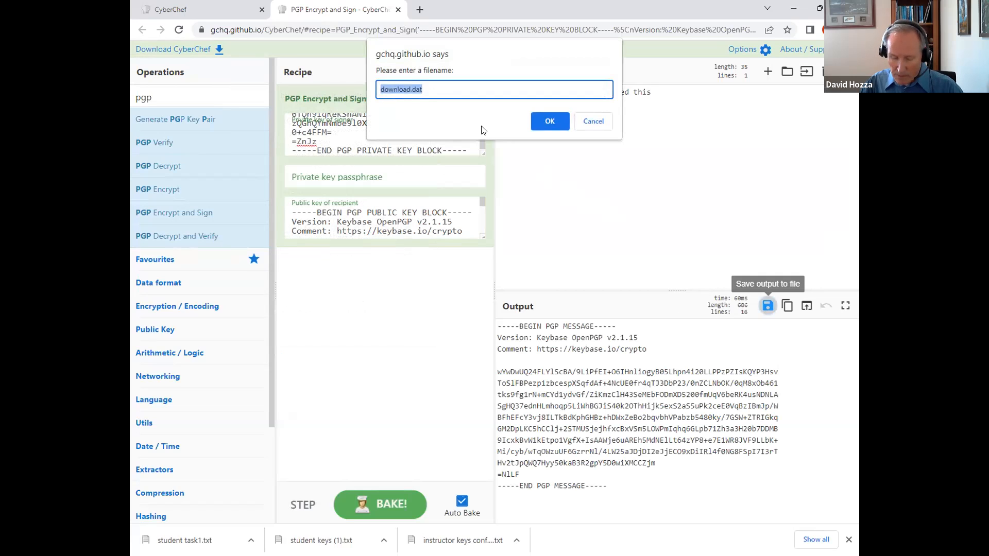
{"action": "type", "text": "student task2.txt"}
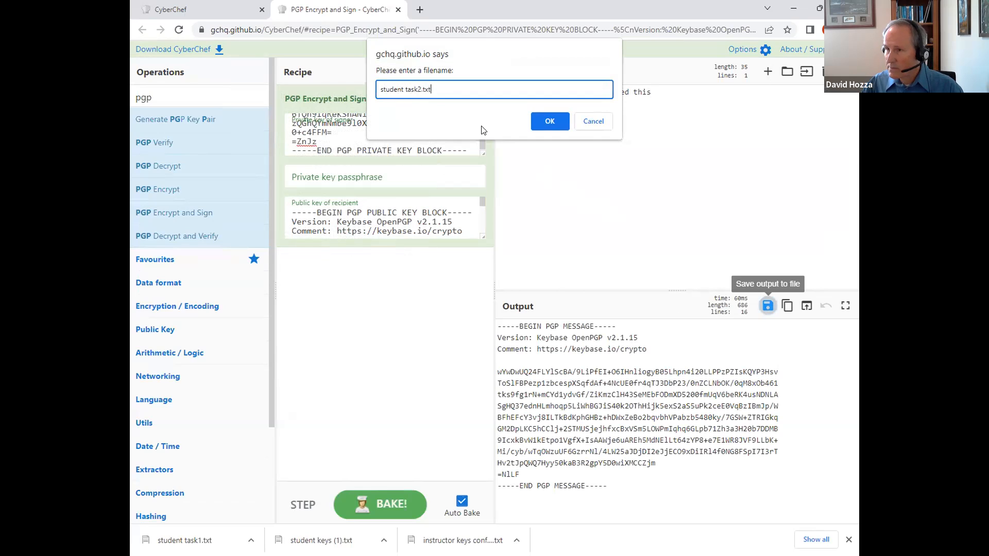
{"action": "left_click", "coordinate": [547, 120]}
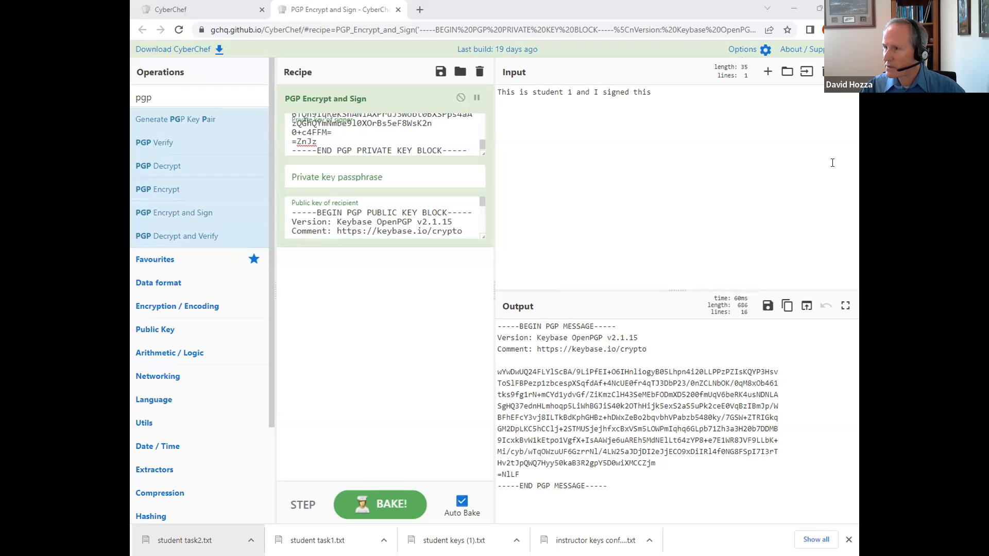
- Clear the input and the recipe, and add the PGP Decrypt operation
{"action": "left_click", "coordinate": [819, 74]}
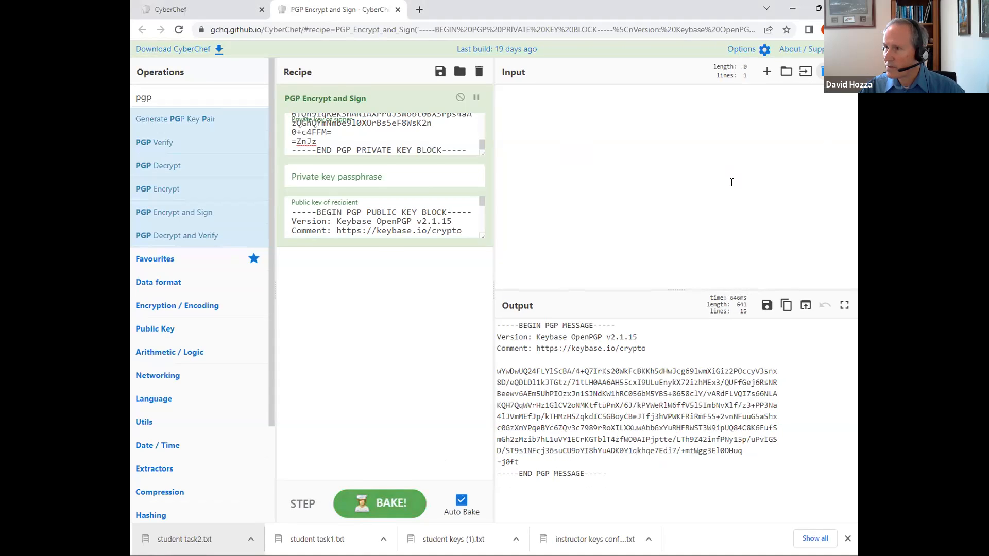
{"action": "left_click", "coordinate": [478, 75]}
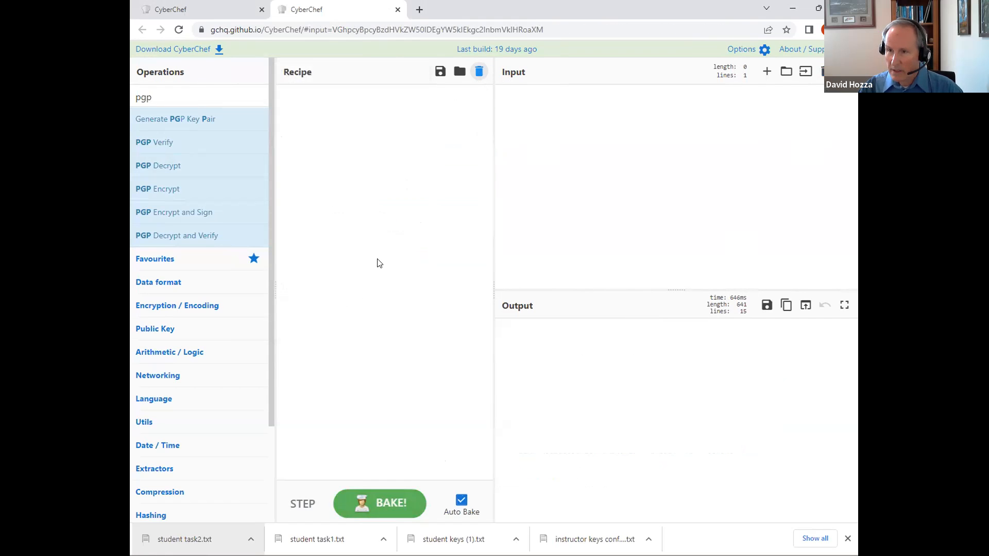
{"action": "mouse_move", "coordinate": [147, 166]}
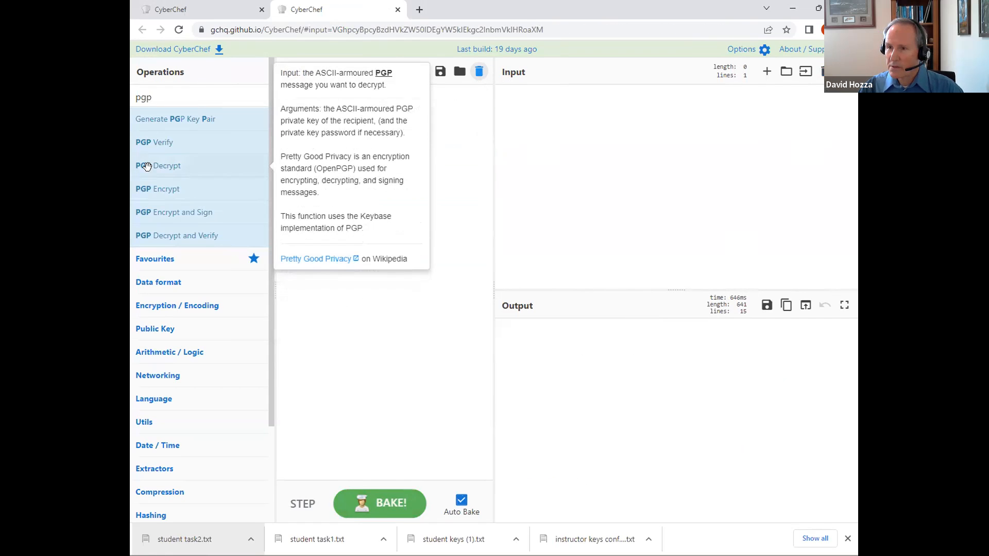
{"action": "left_click_drag", "start_coordinate": [347, 160], "coordinate": [347, 160]}
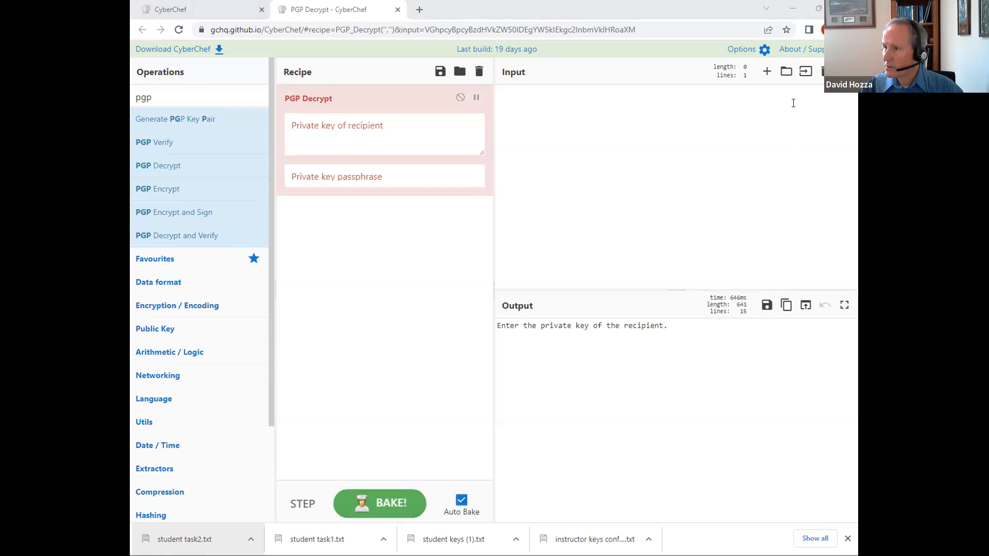
- Open "student task1.txt" from the CAE 3 folder on the Desktop as the input
{"action": "left_click", "coordinate": [803, 73]}
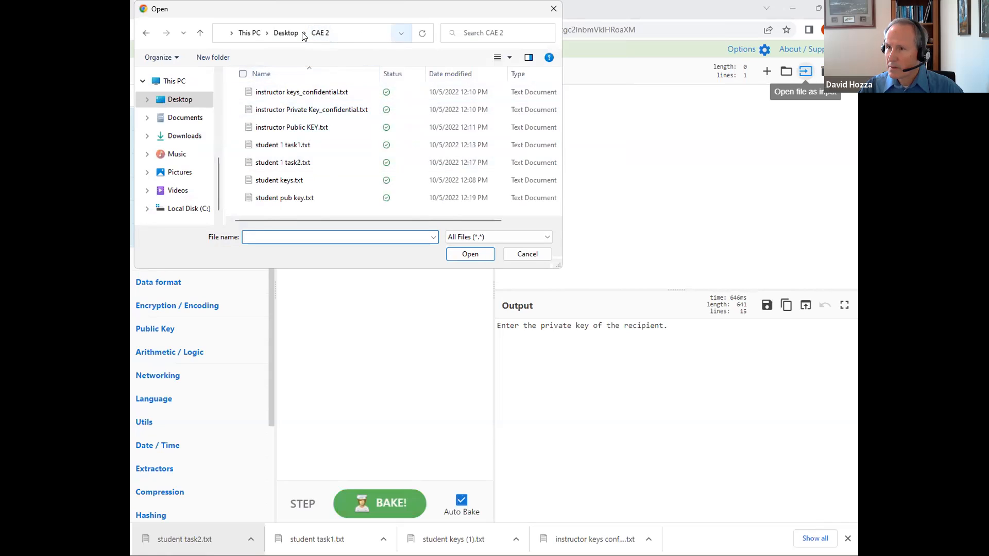
{"action": "left_click", "coordinate": [287, 33]}
{"action": "double_click", "coordinate": [270, 108]}
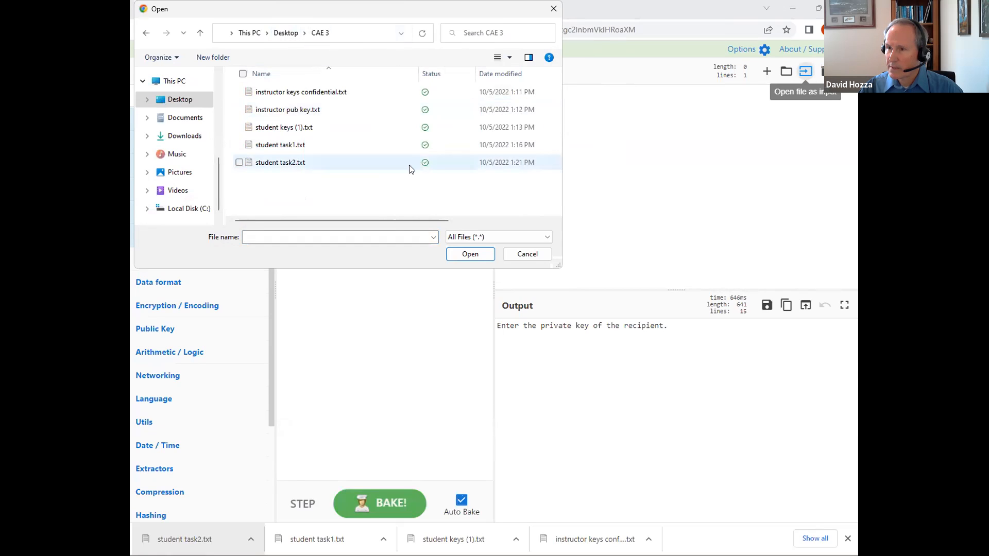
{"action": "left_click", "coordinate": [288, 147]}
{"action": "left_click", "coordinate": [470, 254]}
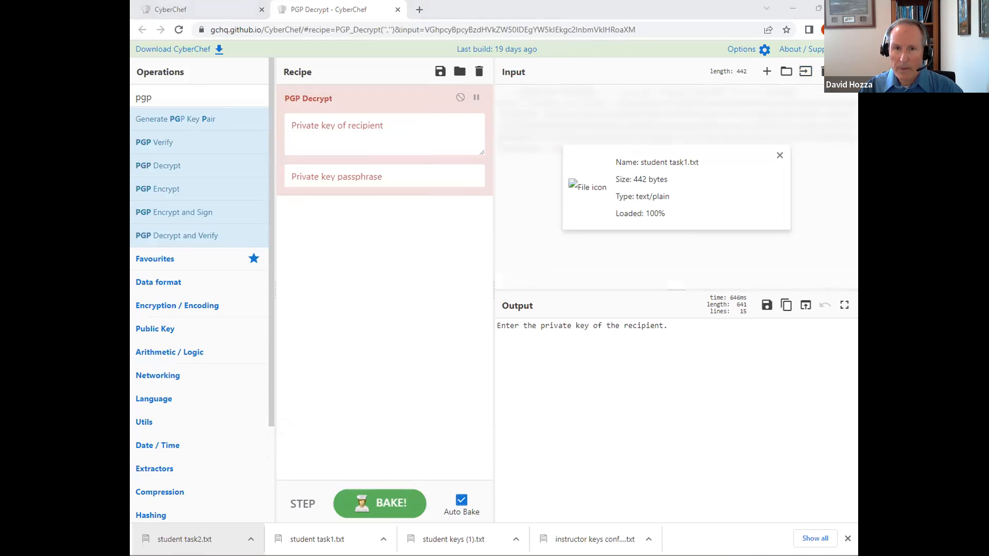
- Paste the recipient's private key into PGP Decrypt and select the decrypted message in the output
{"action": "left_click_drag", "start_coordinate": [334, 146], "coordinate": [333, 144]}
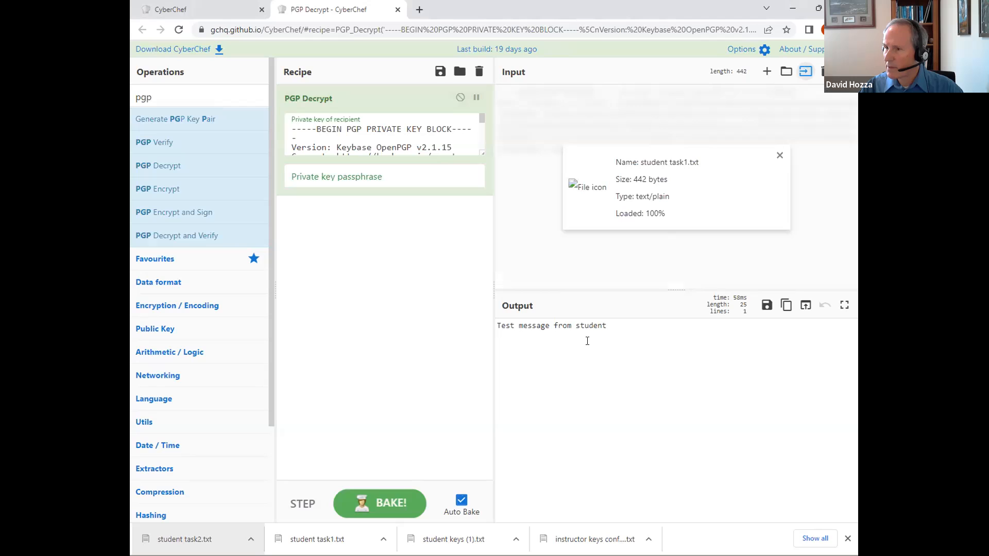
{"action": "left_click_drag", "start_coordinate": [608, 325], "coordinate": [494, 325]}
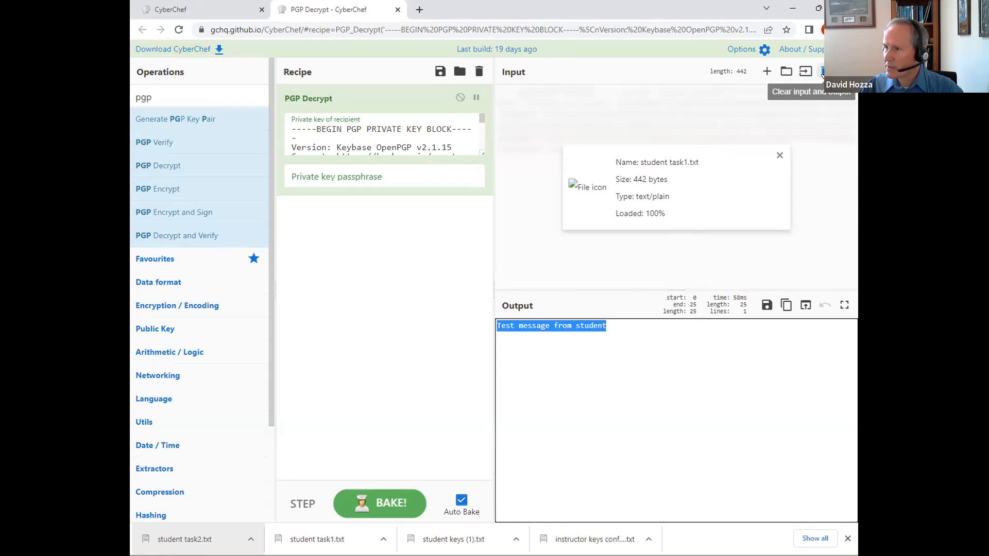
- Clear the input, replace the recipe with PGP Decrypt and Verify, and load "student task2.txt" as the input
{"action": "left_click", "coordinate": [822, 73]}
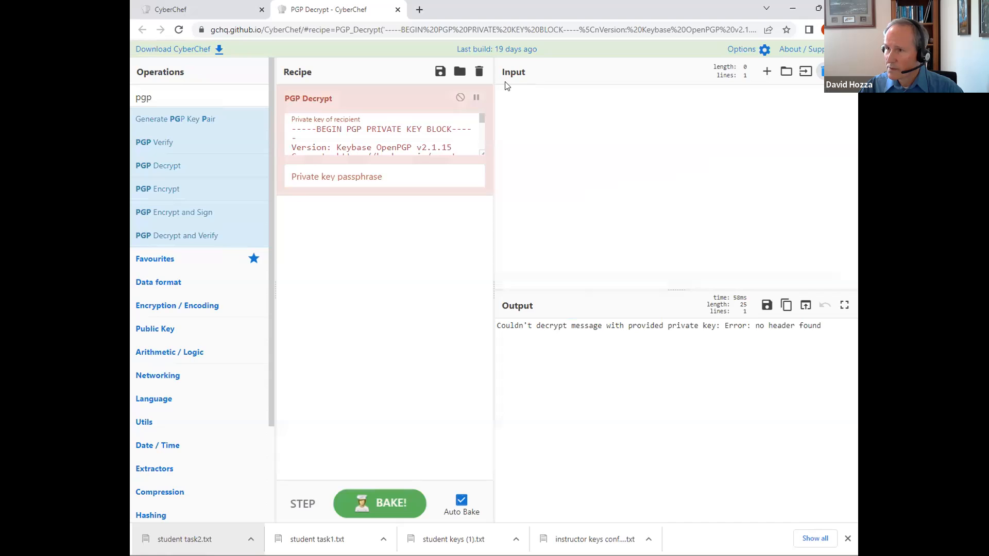
{"action": "left_click", "coordinate": [479, 73]}
{"action": "mouse_move", "coordinate": [208, 239]}
{"action": "left_click_drag", "start_coordinate": [318, 216], "coordinate": [402, 326]}
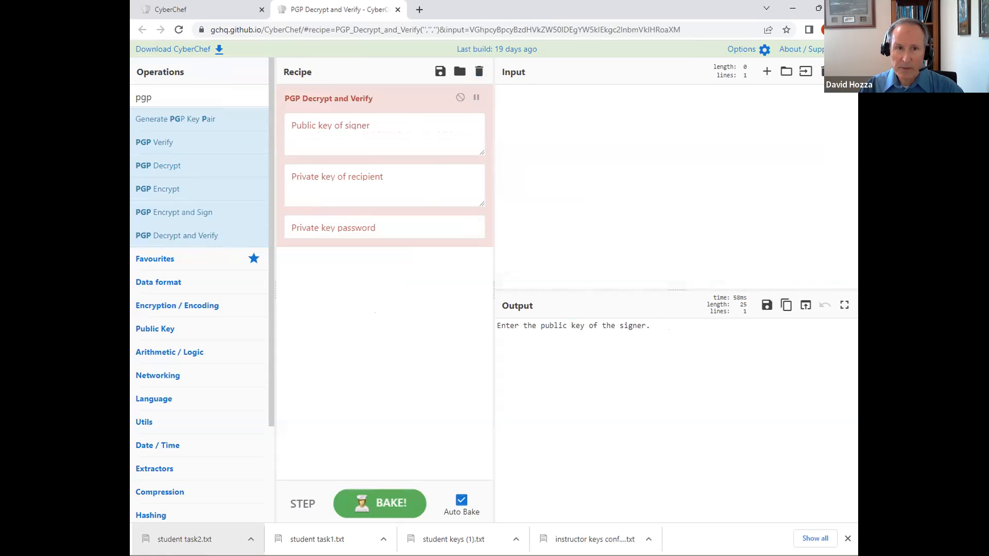
{"action": "key", "text": "alt+Tab"}
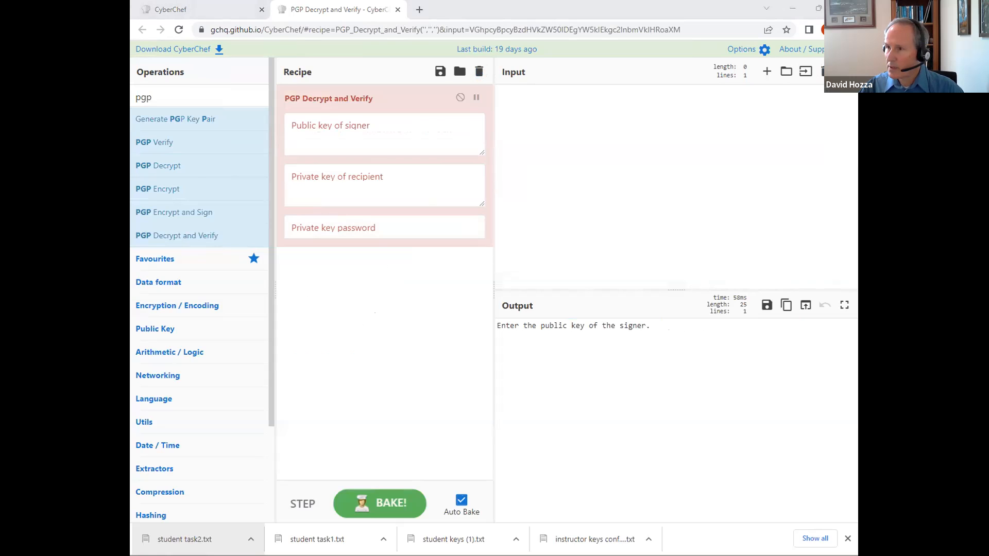
{"action": "left_click_drag", "start_coordinate": [620, 211], "coordinate": [618, 206]}
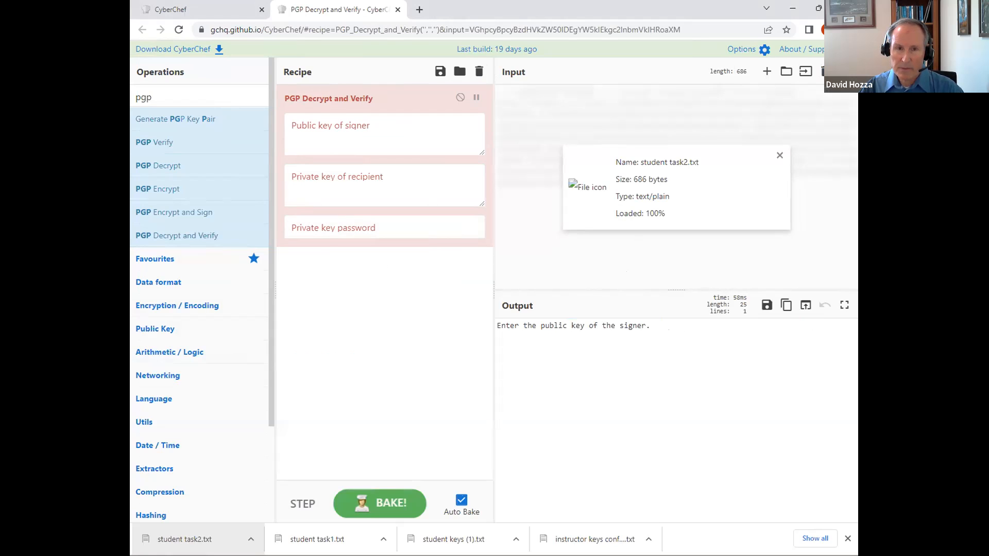
- Paste the signer's public key and the recipient's private key into PGP Decrypt and Verify
{"action": "key", "text": "alt+Tab"}
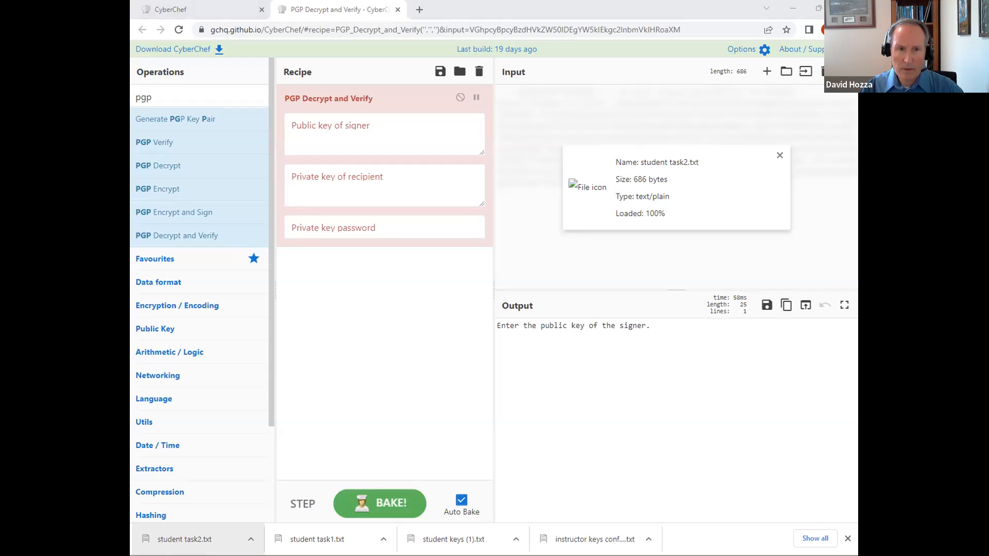
{"action": "right_click", "coordinate": [294, 130]}
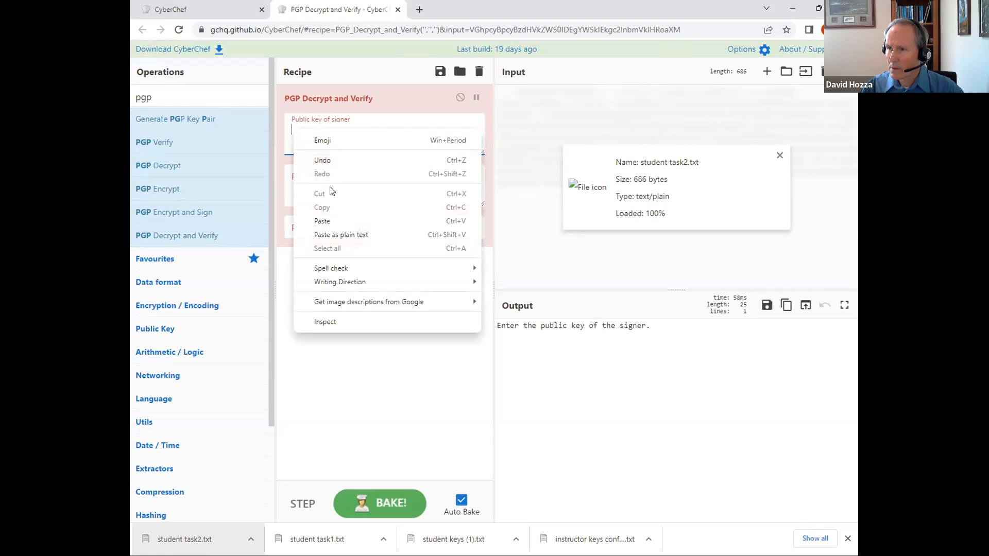
{"action": "left_click", "coordinate": [323, 221]}
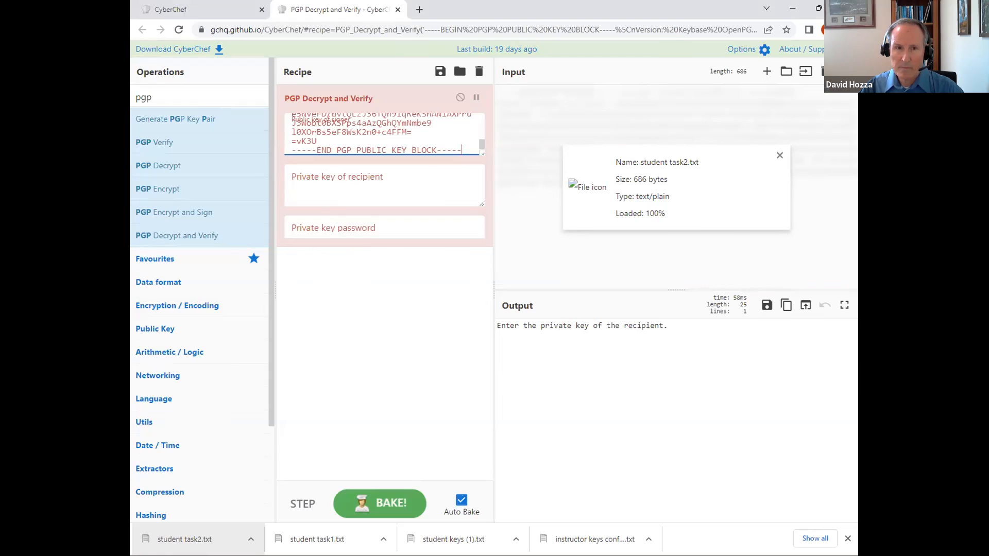
{"action": "key", "text": "alt+Tab"}
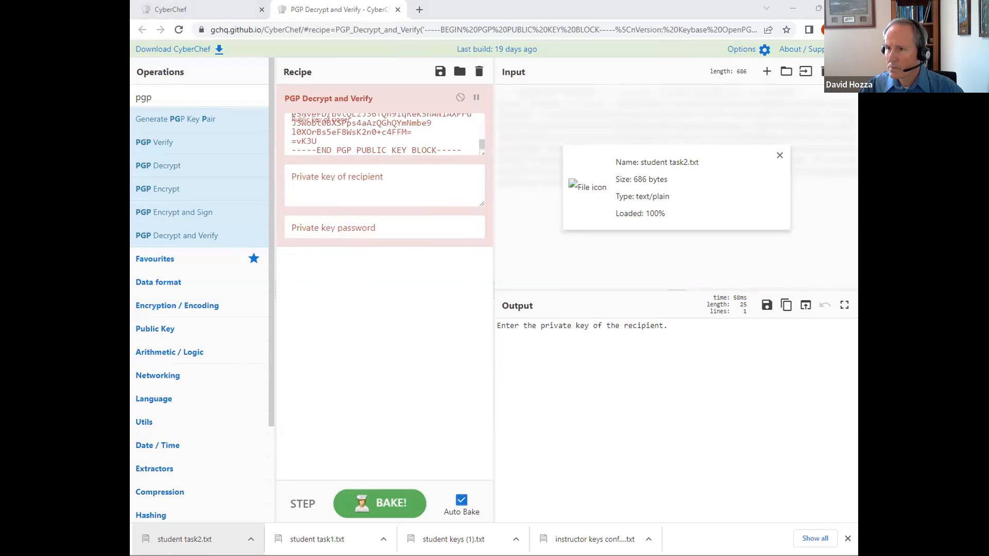
{"action": "left_click_drag", "start_coordinate": [321, 199], "coordinate": [320, 200]}
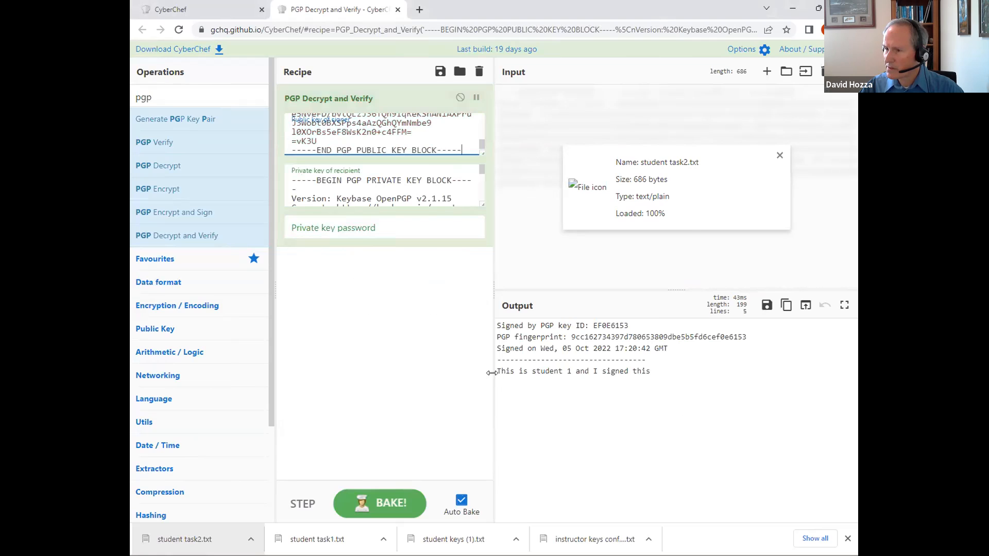
- Examine the decrypted message line and the signature details in the output
{"action": "left_click", "coordinate": [533, 370]}
{"action": "triple_click", "coordinate": [533, 371]}
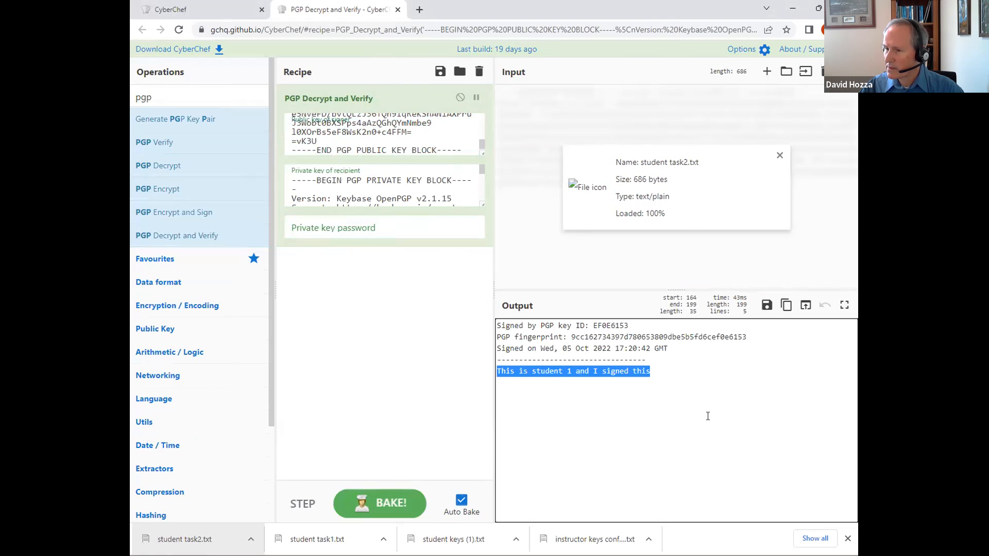
{"action": "left_click", "coordinate": [707, 416]}
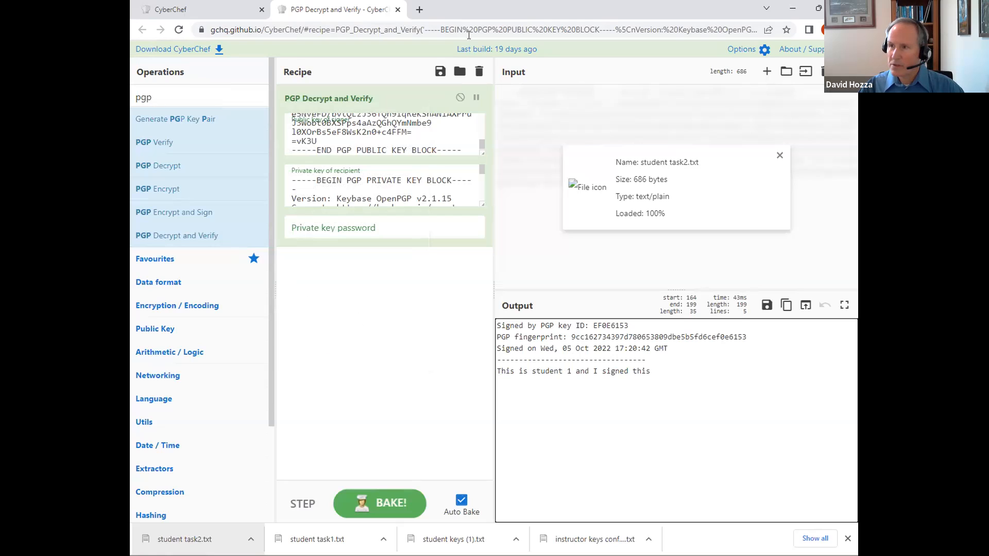
{"action": "left_click", "coordinate": [551, 19]}
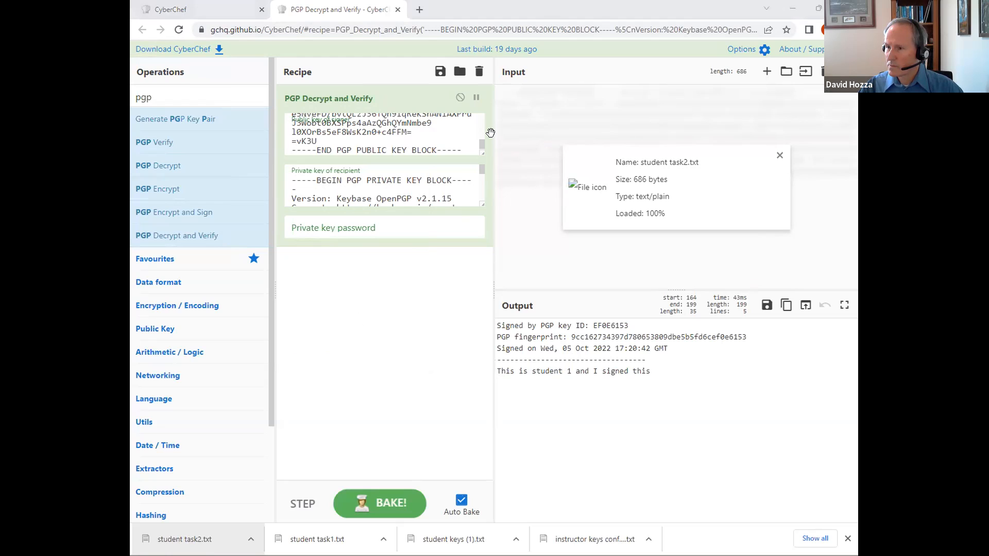